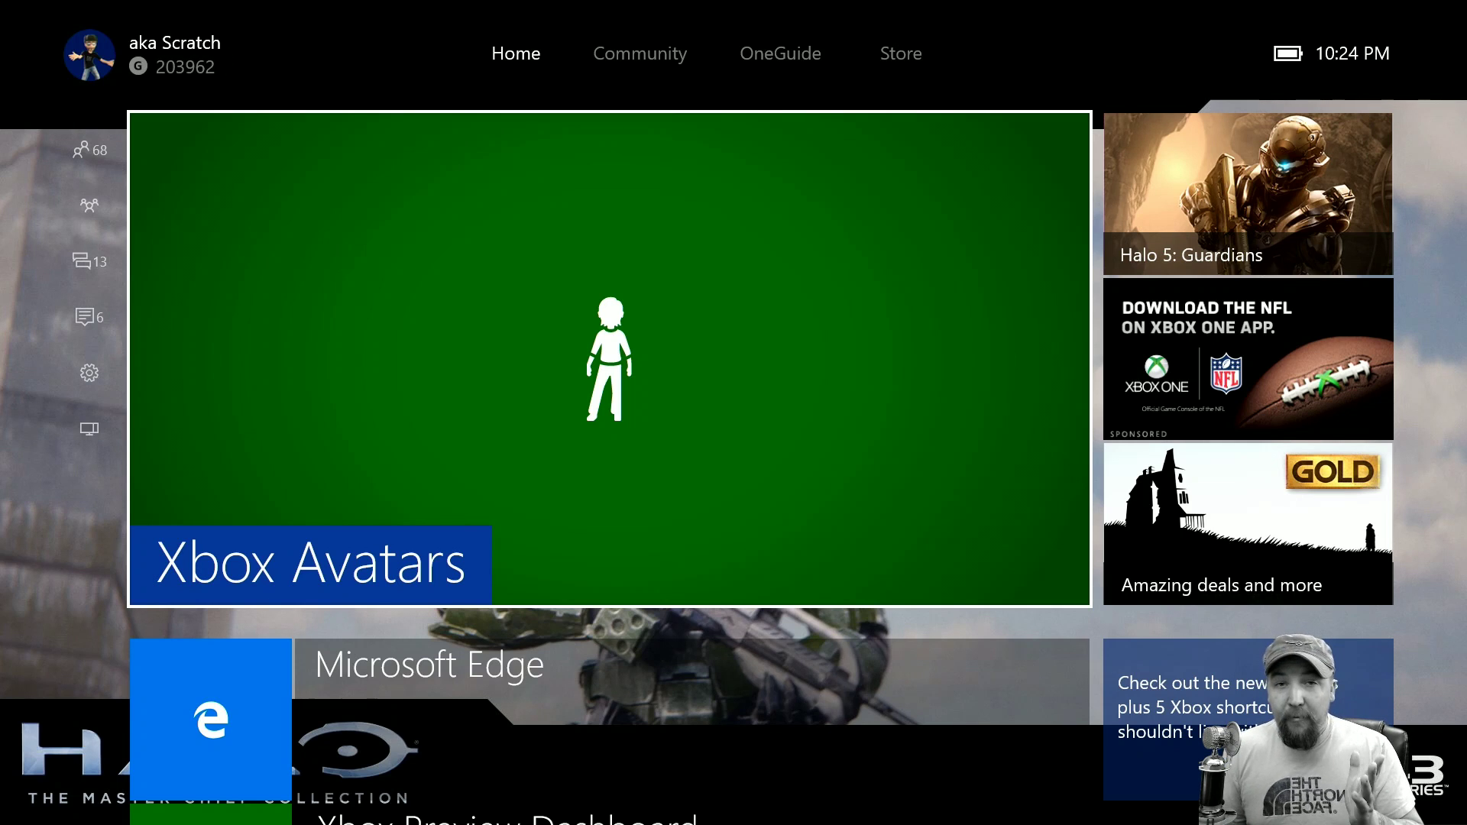
Step: Open the signed-in account's full profile page from the Home screen
key(Left)
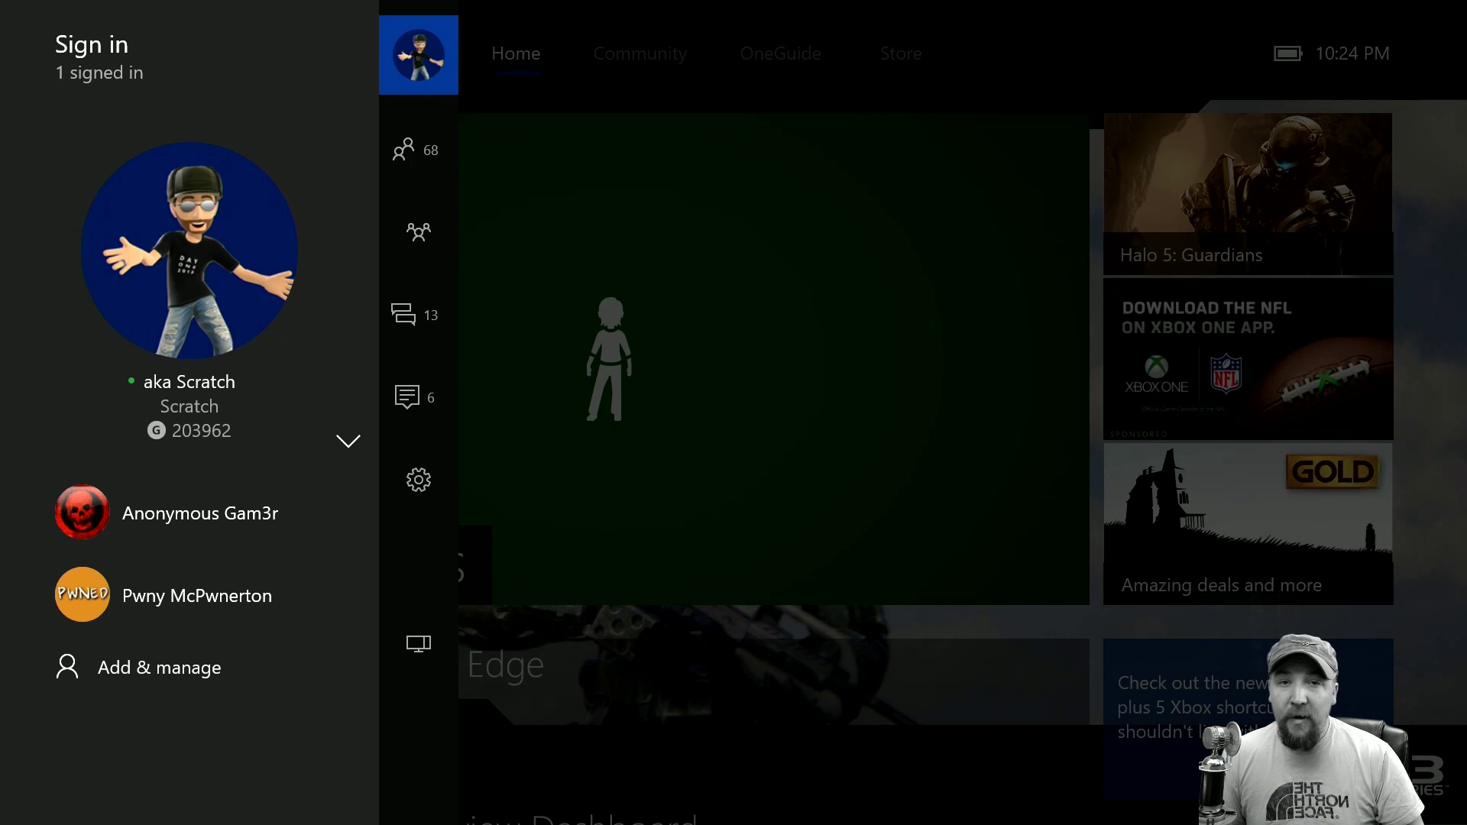
key(Left)
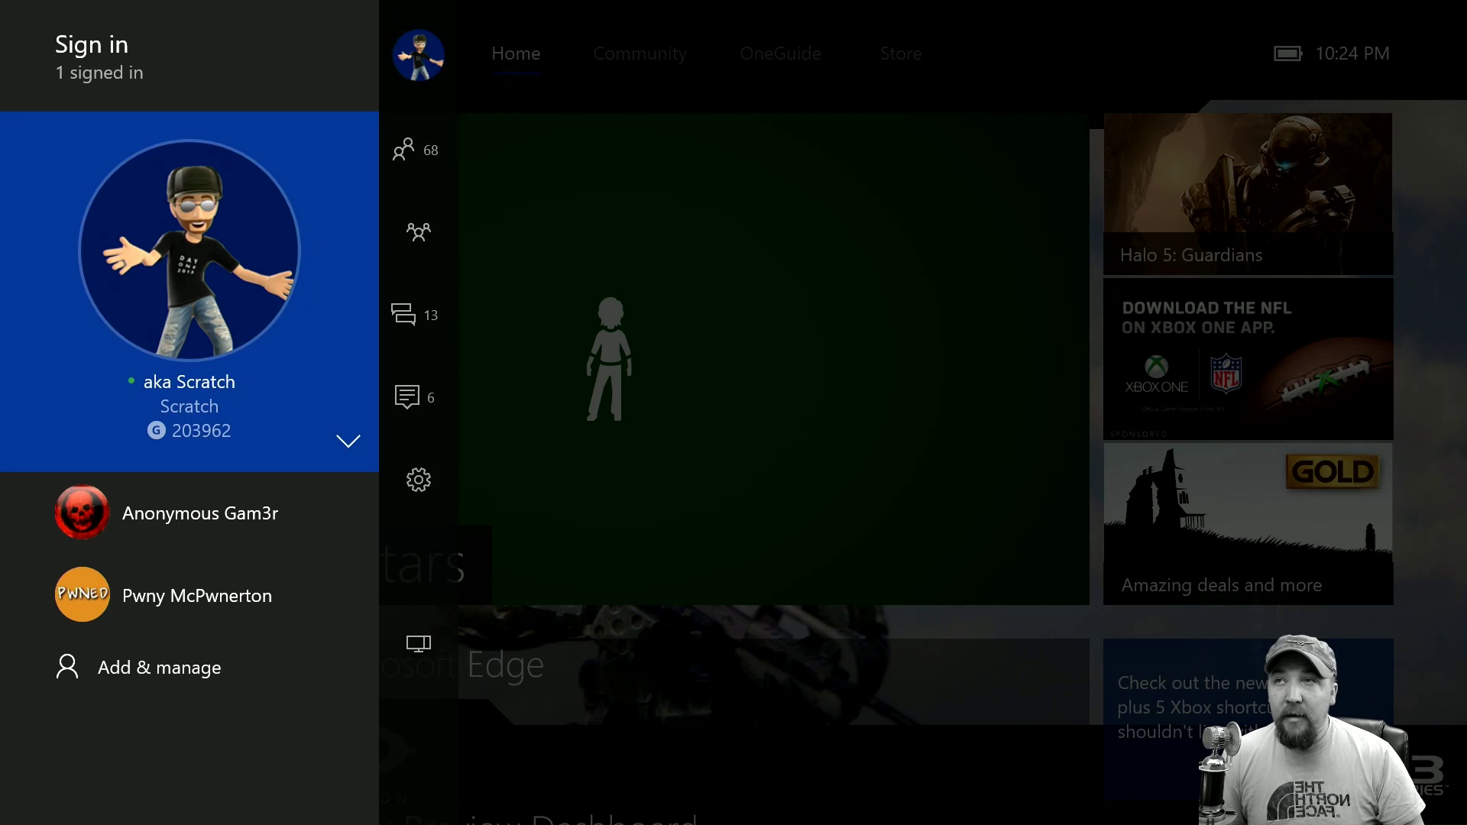
key(Return)
key(Return)
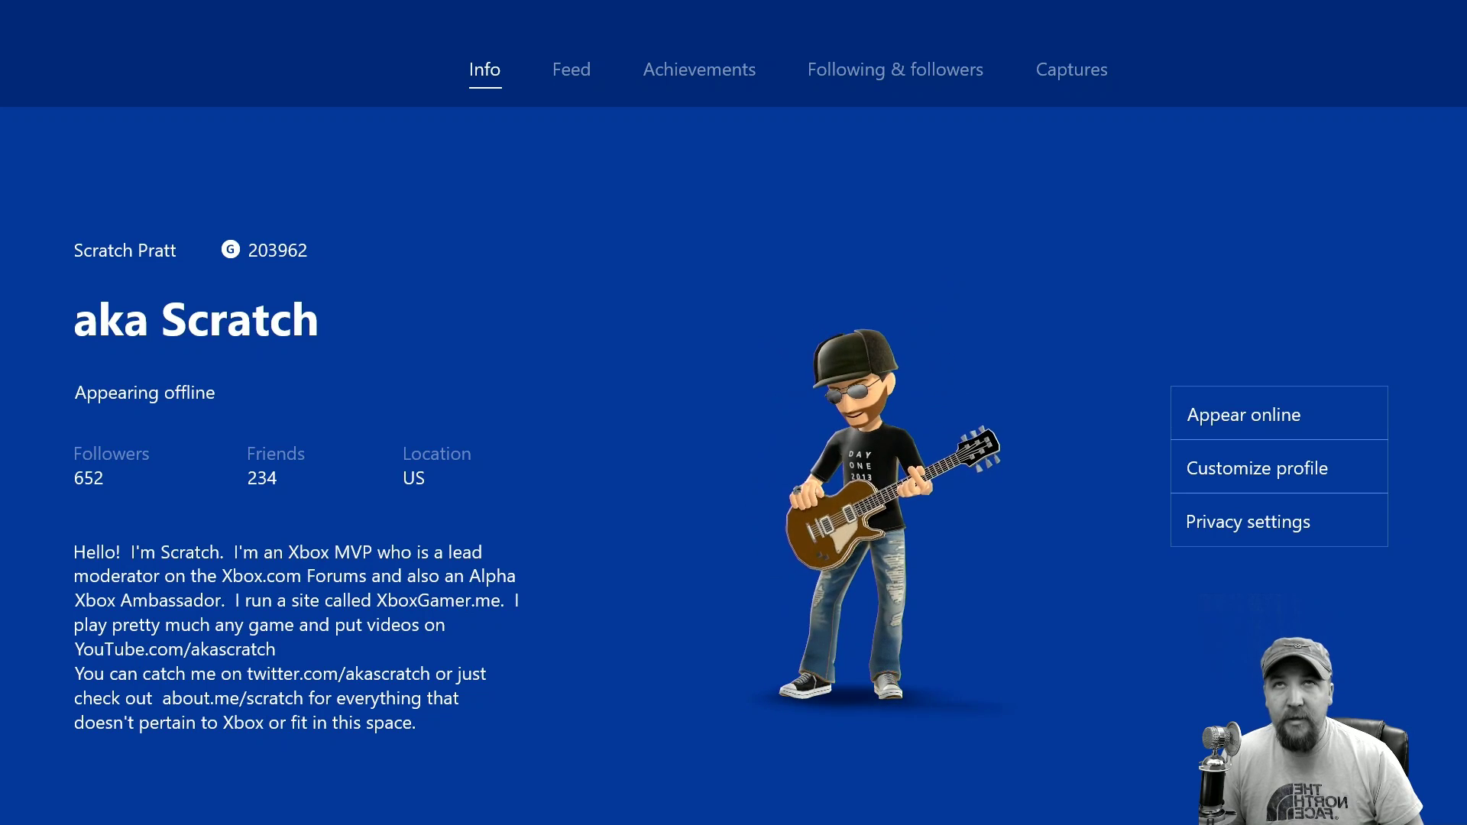
Step: Go through the profile's sections to the Following & followers list
key(Right)
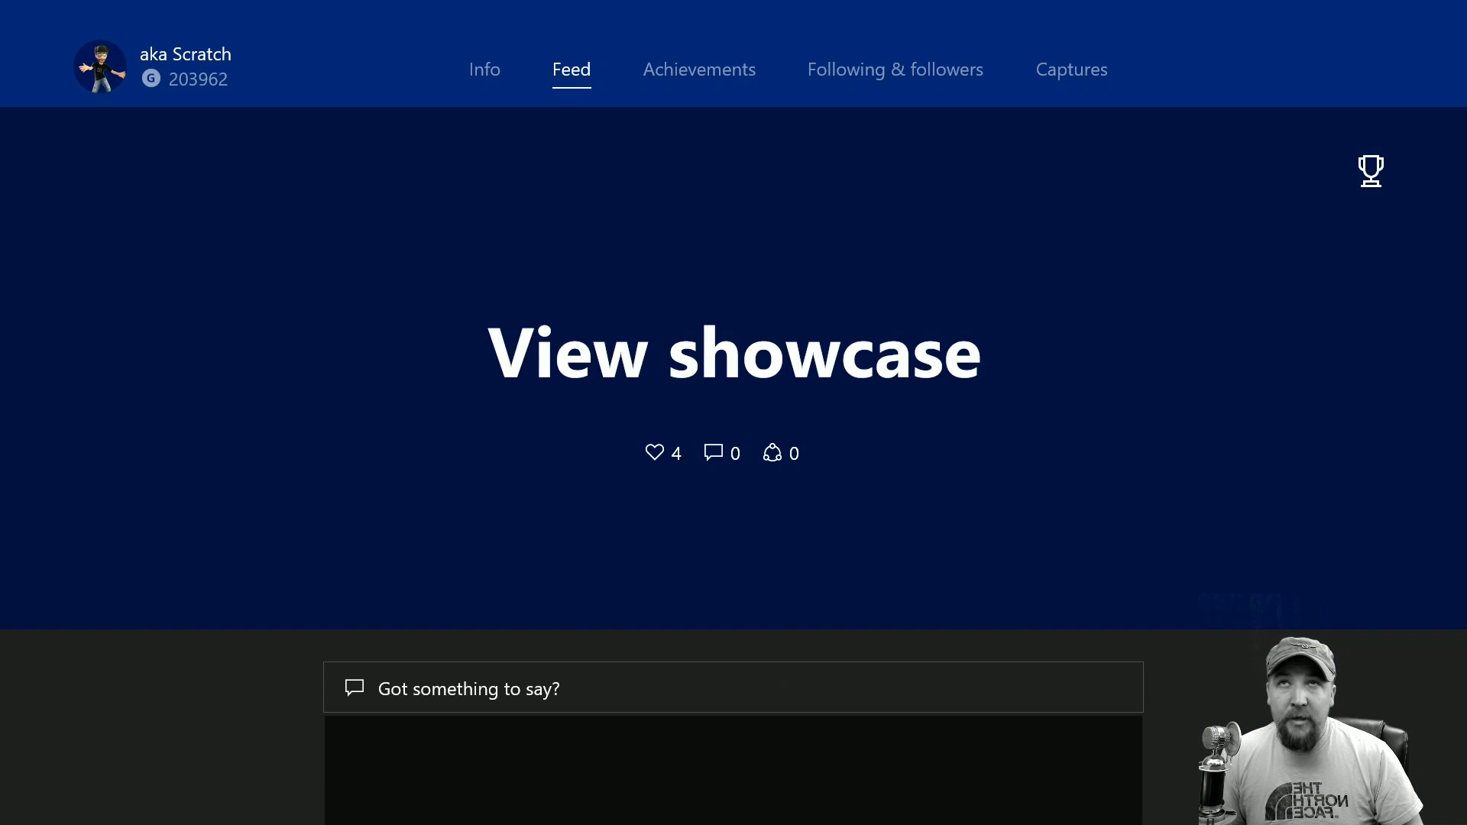
key(Right)
key(Right)
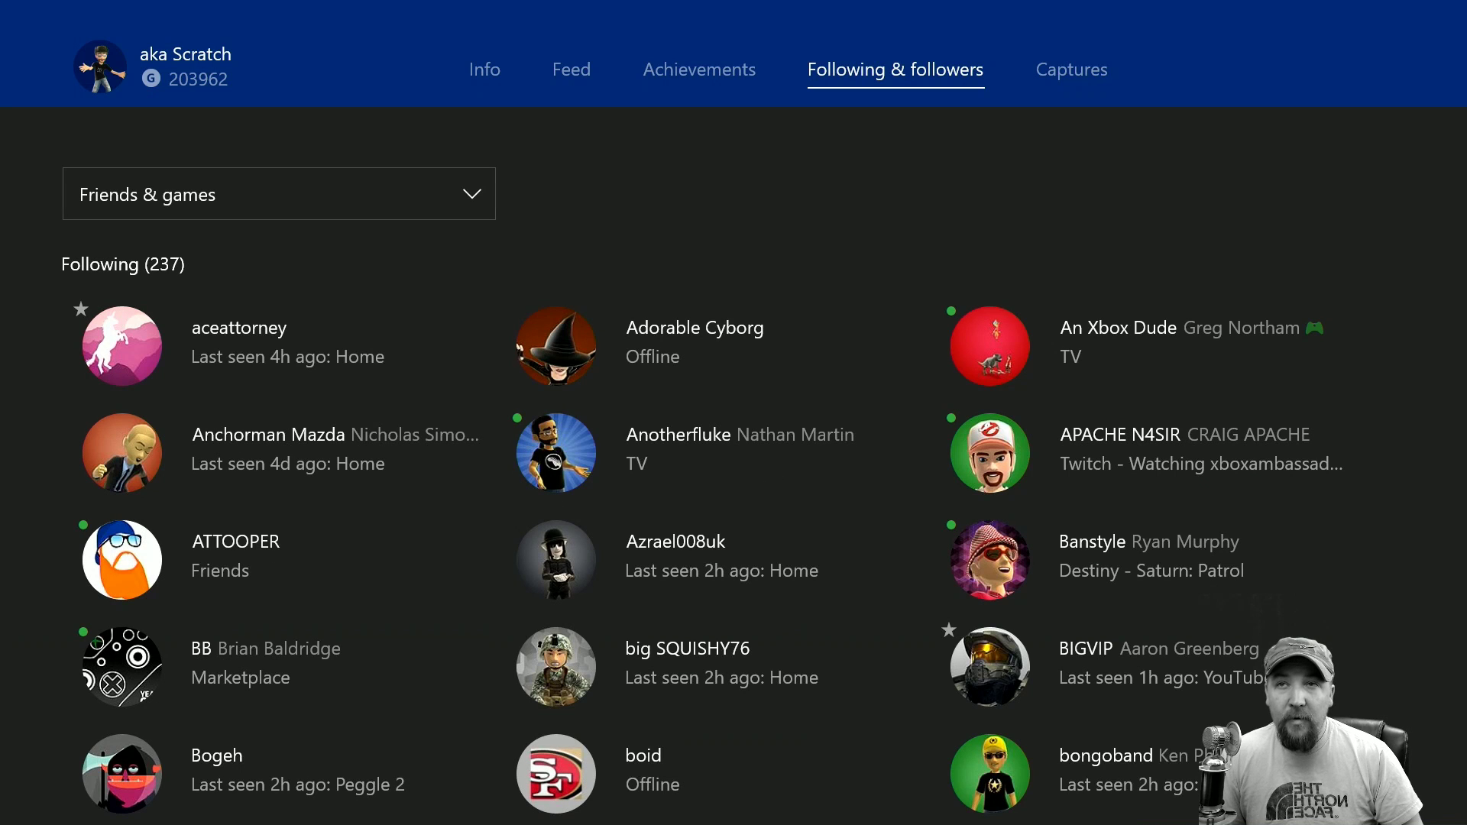
Step: Open the profile of the starred friend listed beside Borderlands 2 among the followed friends and games
key(Down)
key(Down)
key(Down)
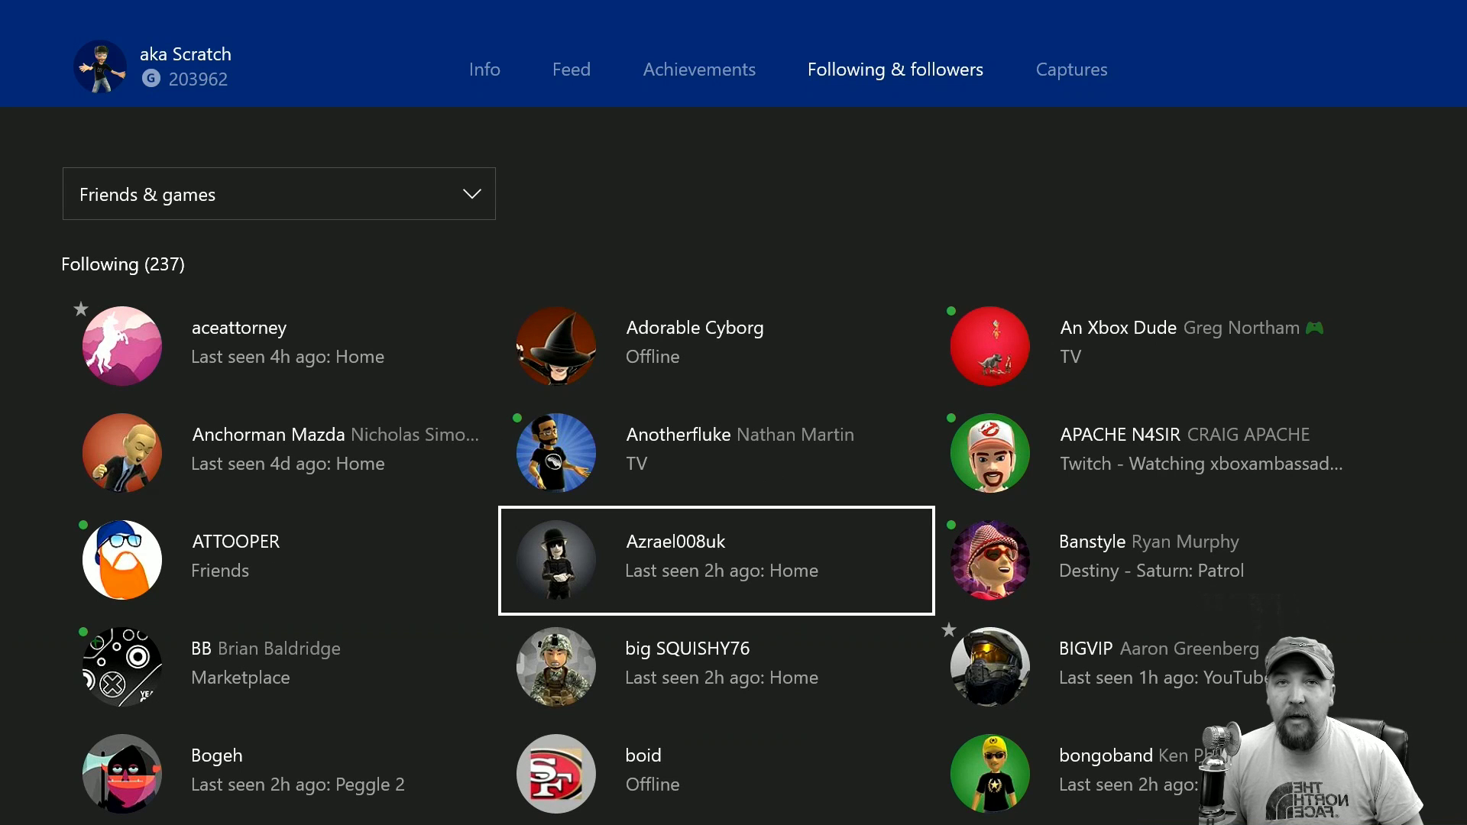
key(Down)
key(Down)
key(Down)
key(Right)
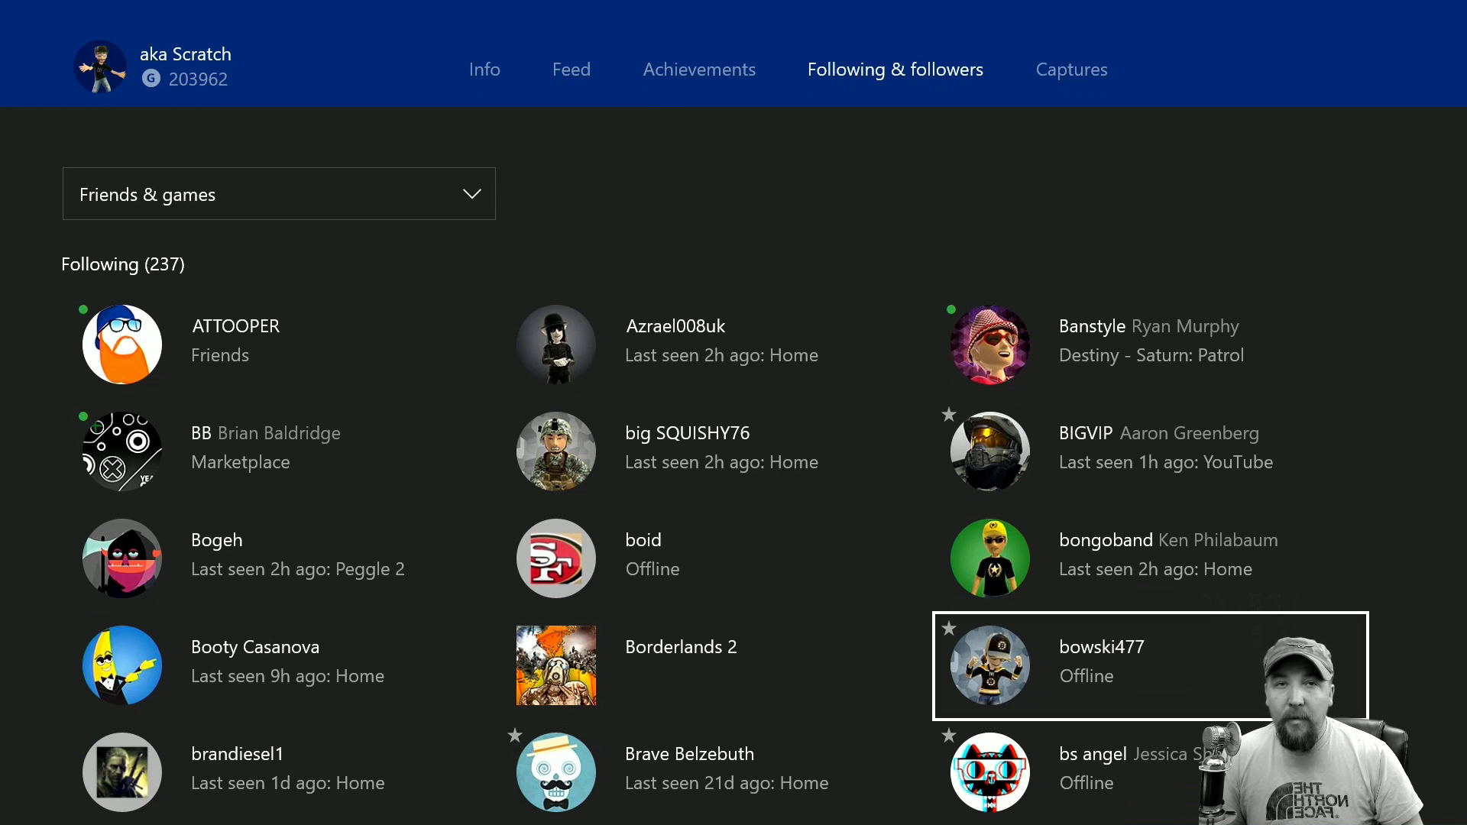
key(Return)
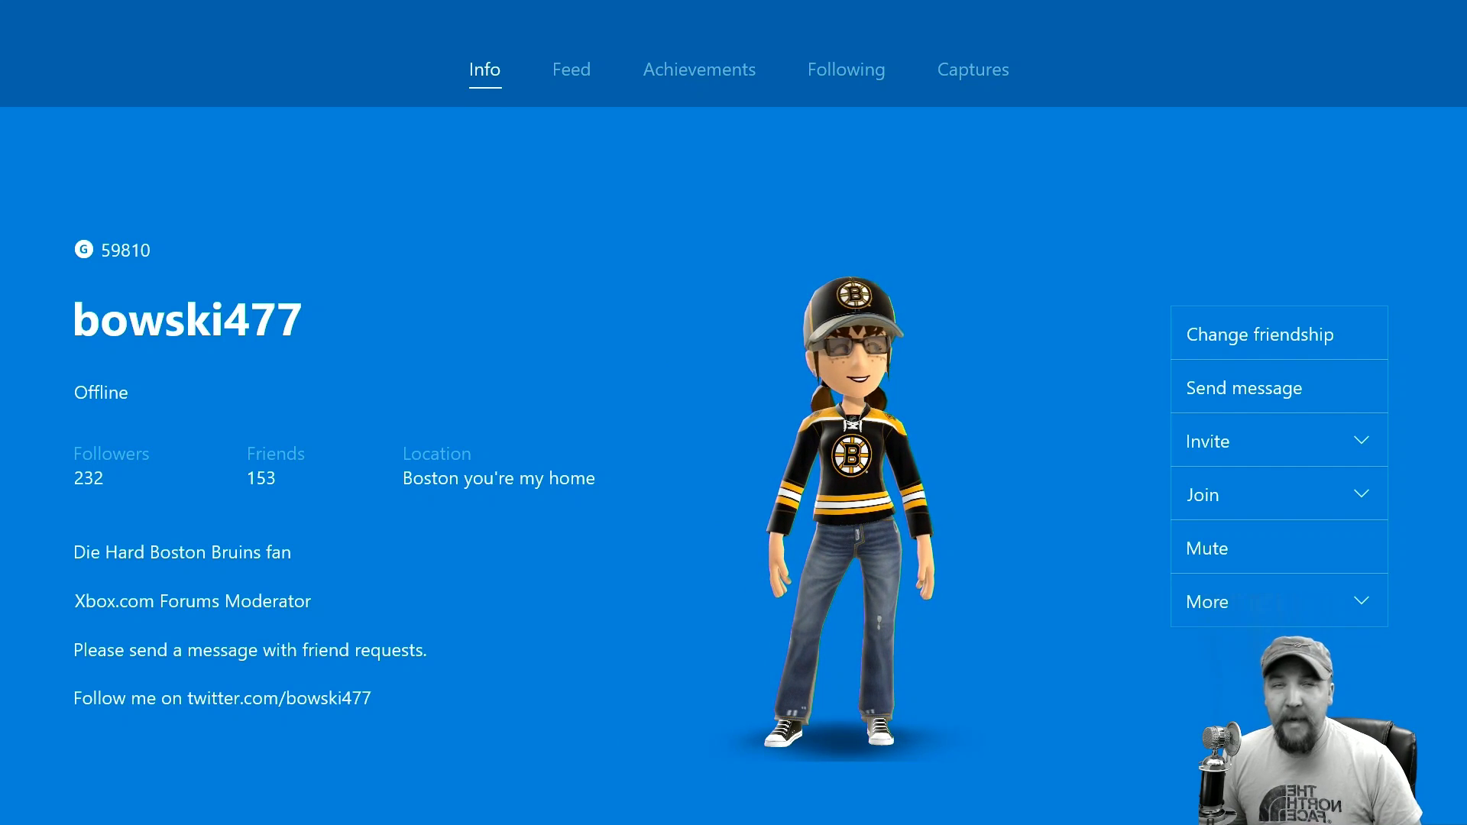
Step: Return to the own profile and open the Assassin's Creed IV Black Flag entry from its achievements
key(Escape)
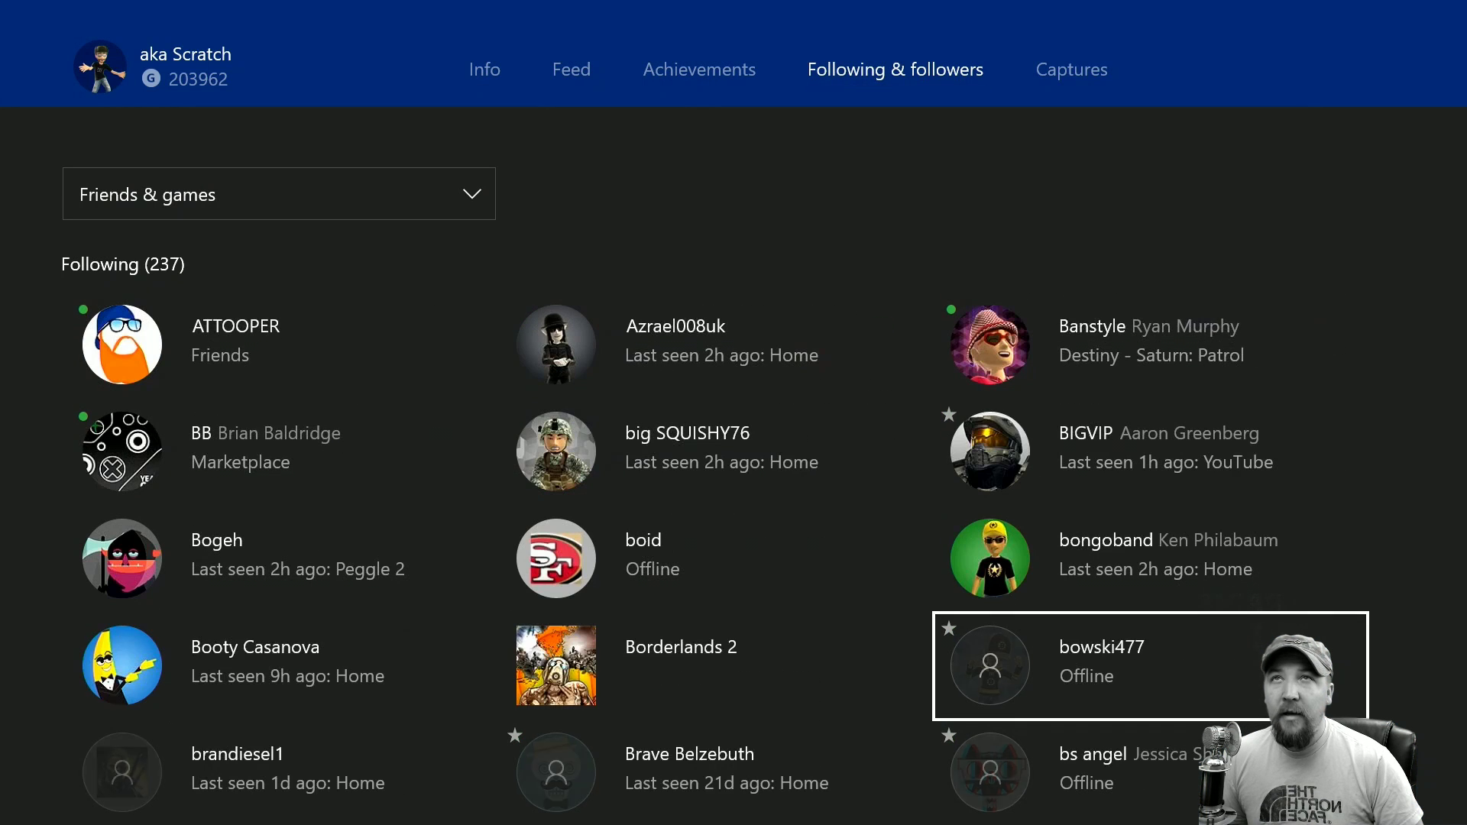
key(Left)
key(Up)
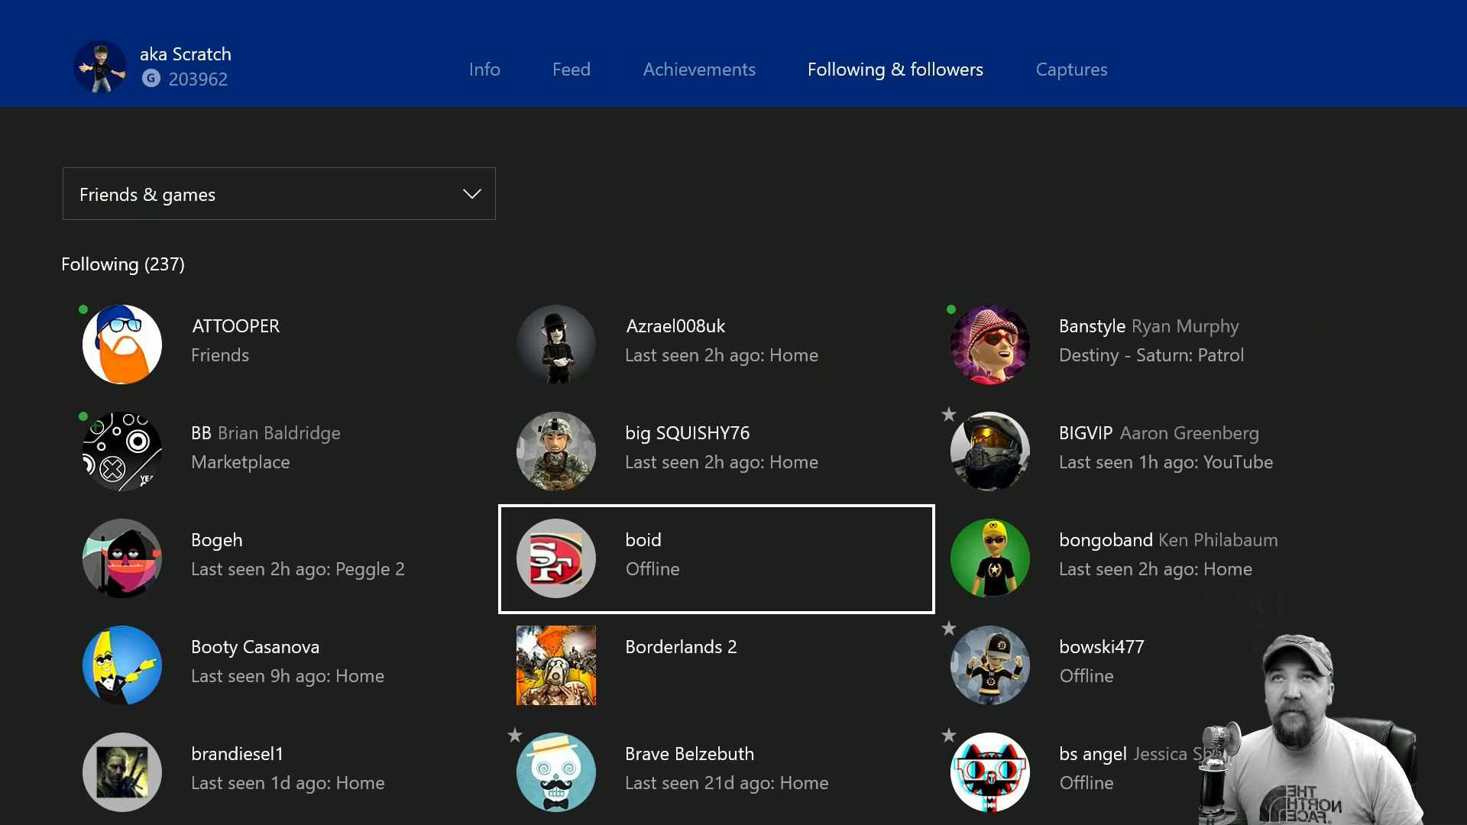
key(ctrl+shift+Tab)
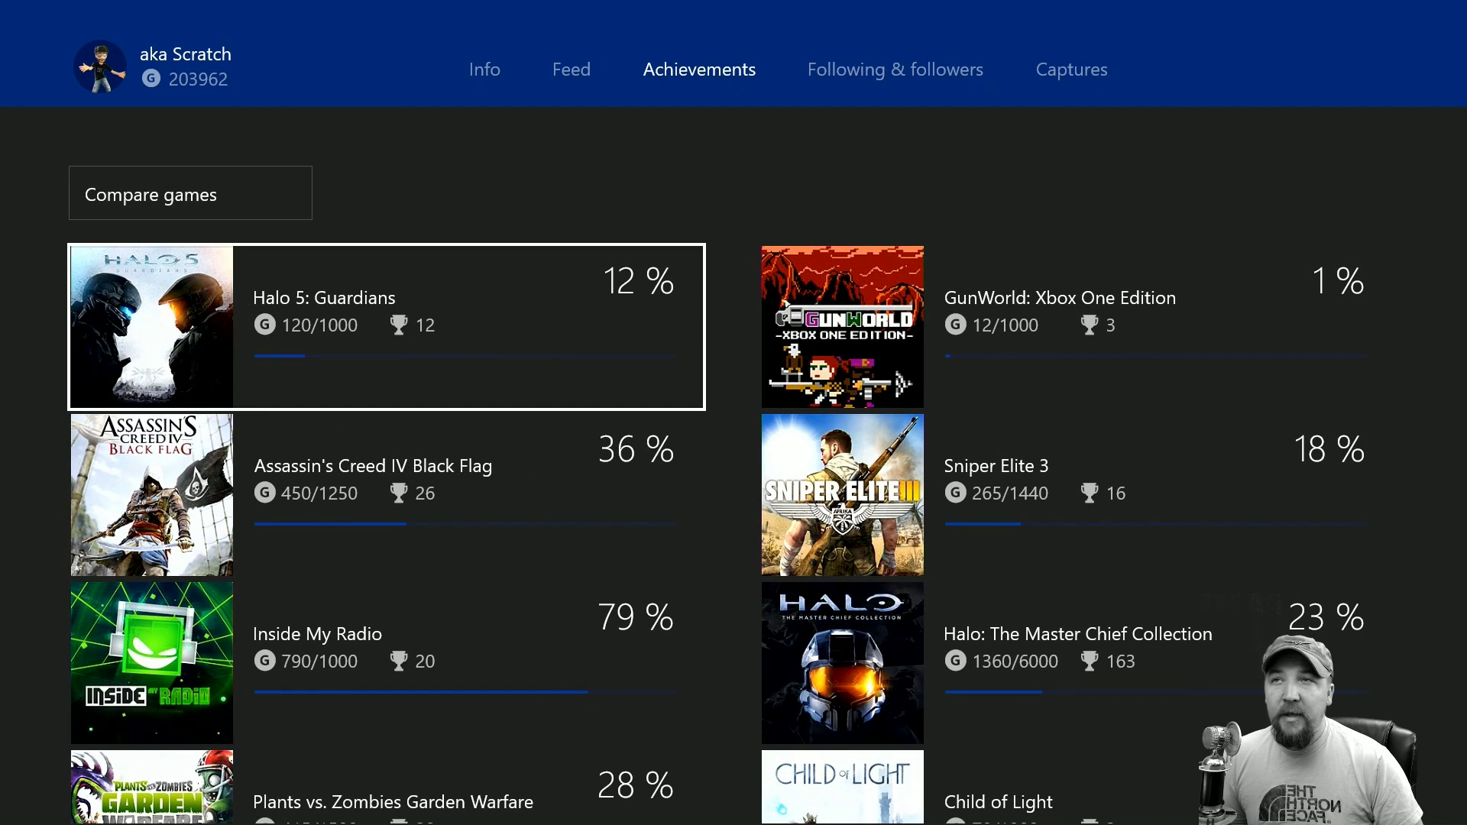
key(Down)
key(Return)
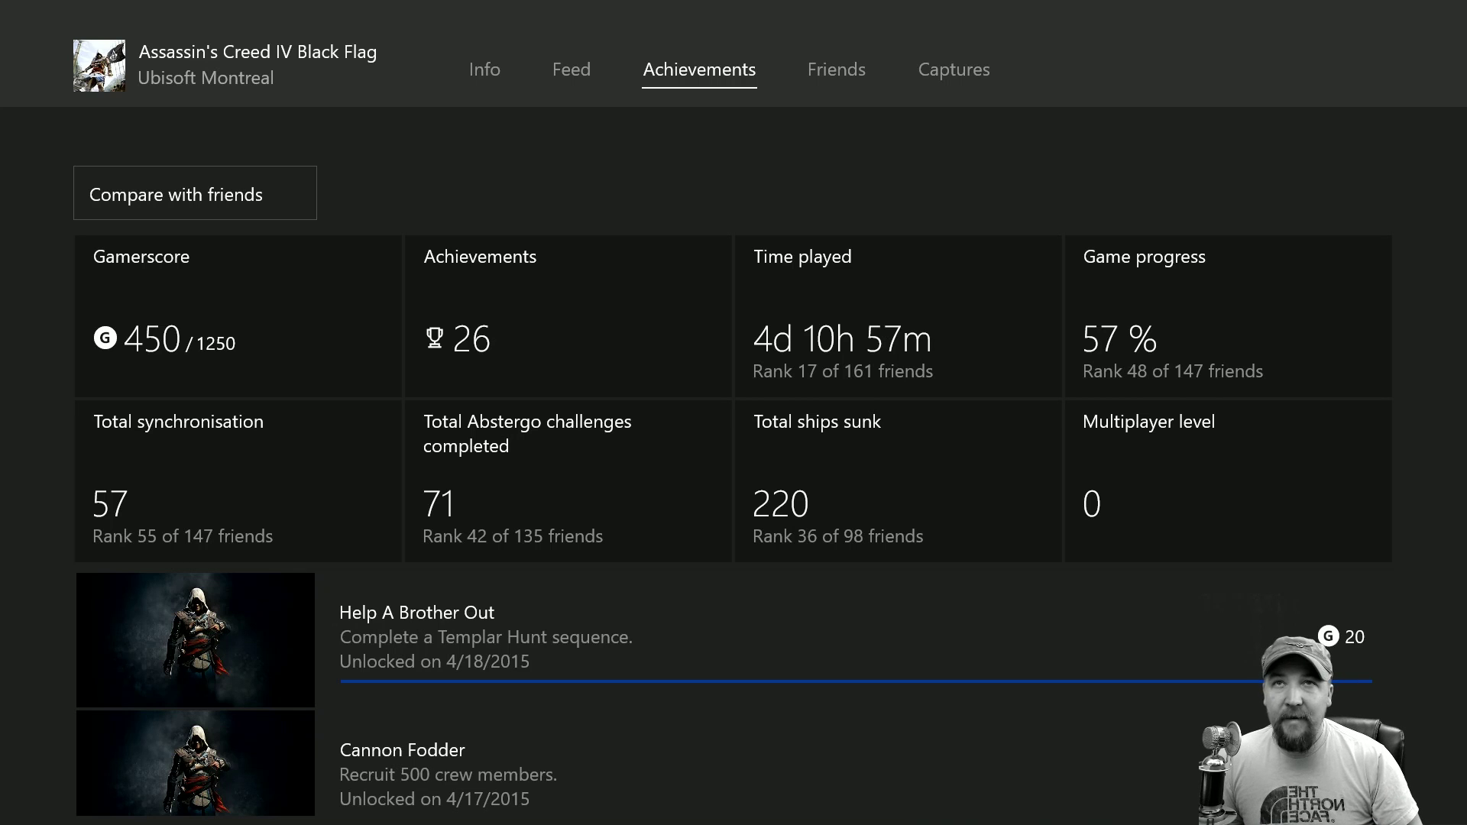
Step: Look over the game's statistics tiles, including total ships sunk, time played and gamerscore
key(Down)
key(Down)
key(Right)
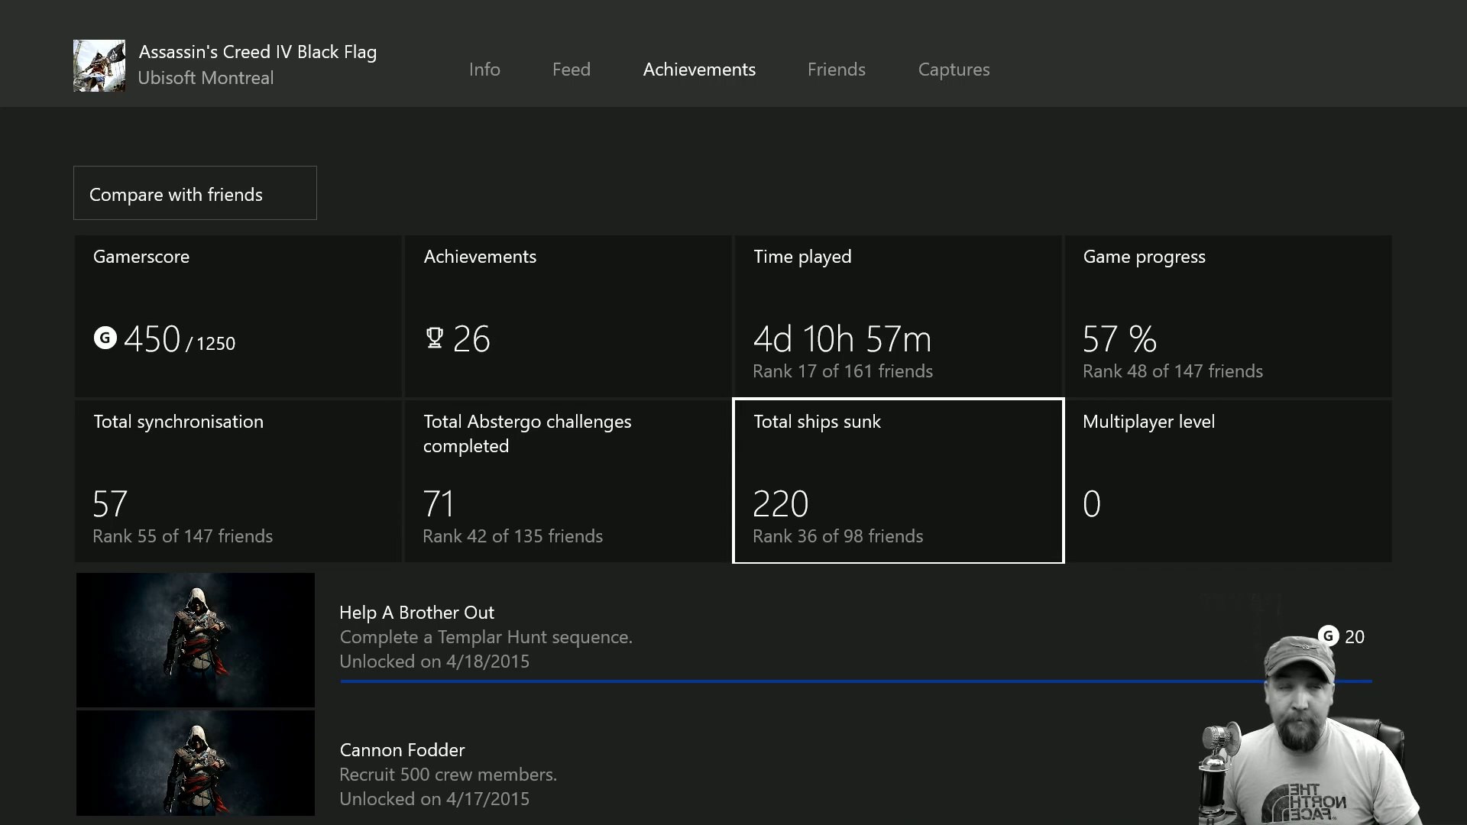
key(Up)
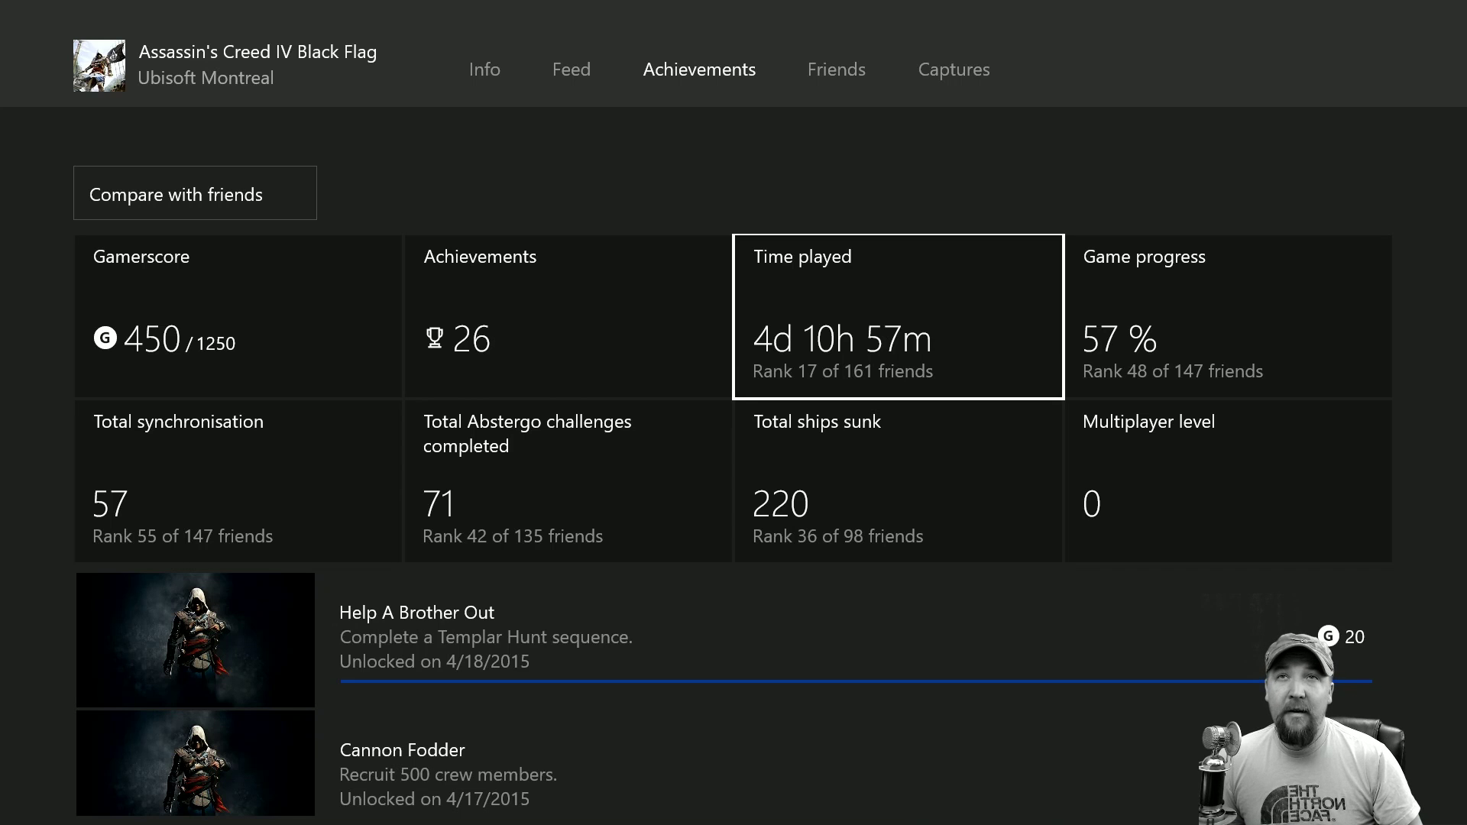
key(Left)
key(Left)
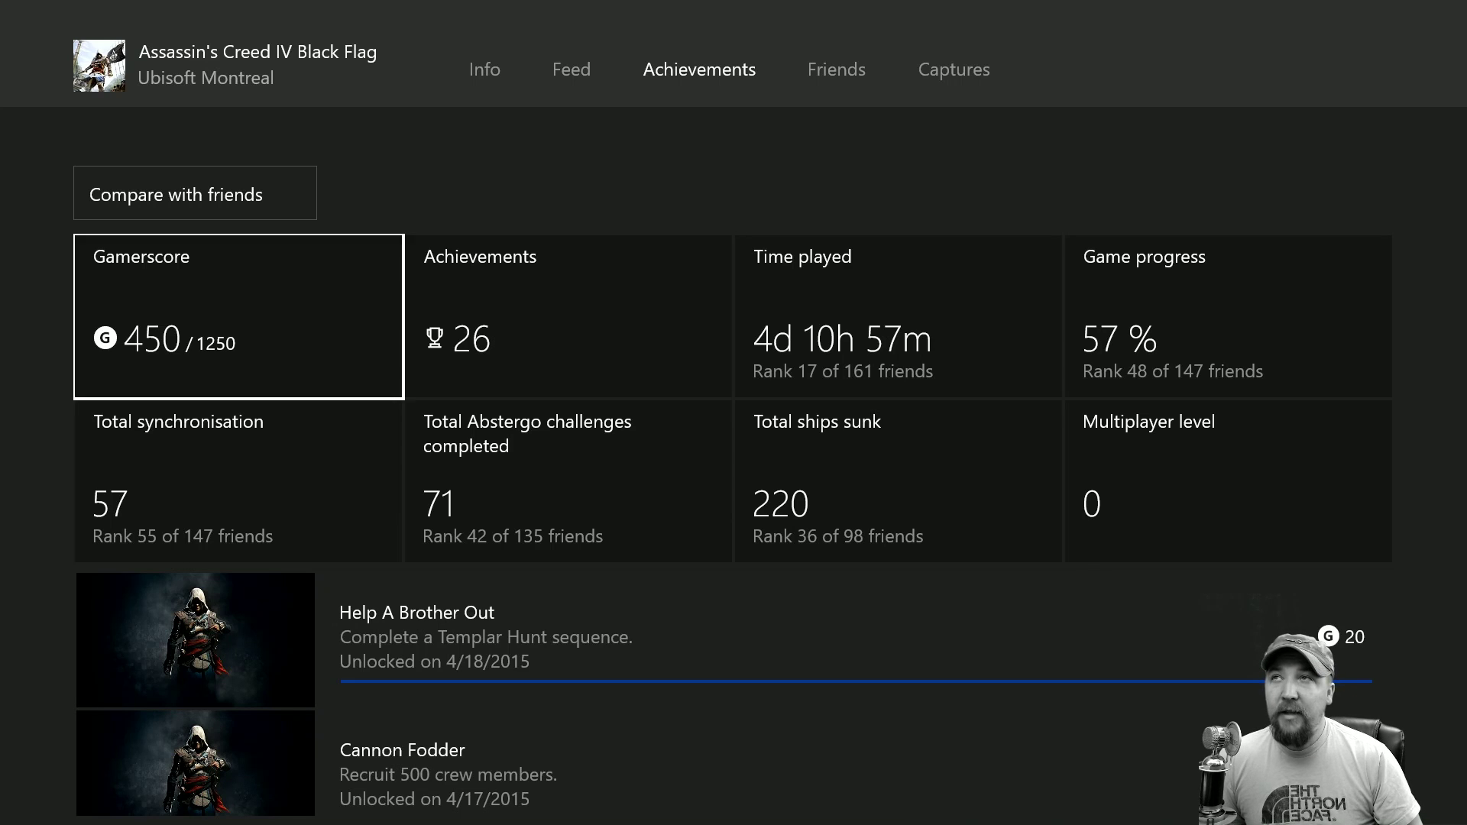
Step: Compare the Assassin's Creed IV Black Flag achievements with the friend who is playing Assassin's Creed Syndicate
key(Up)
key(Return)
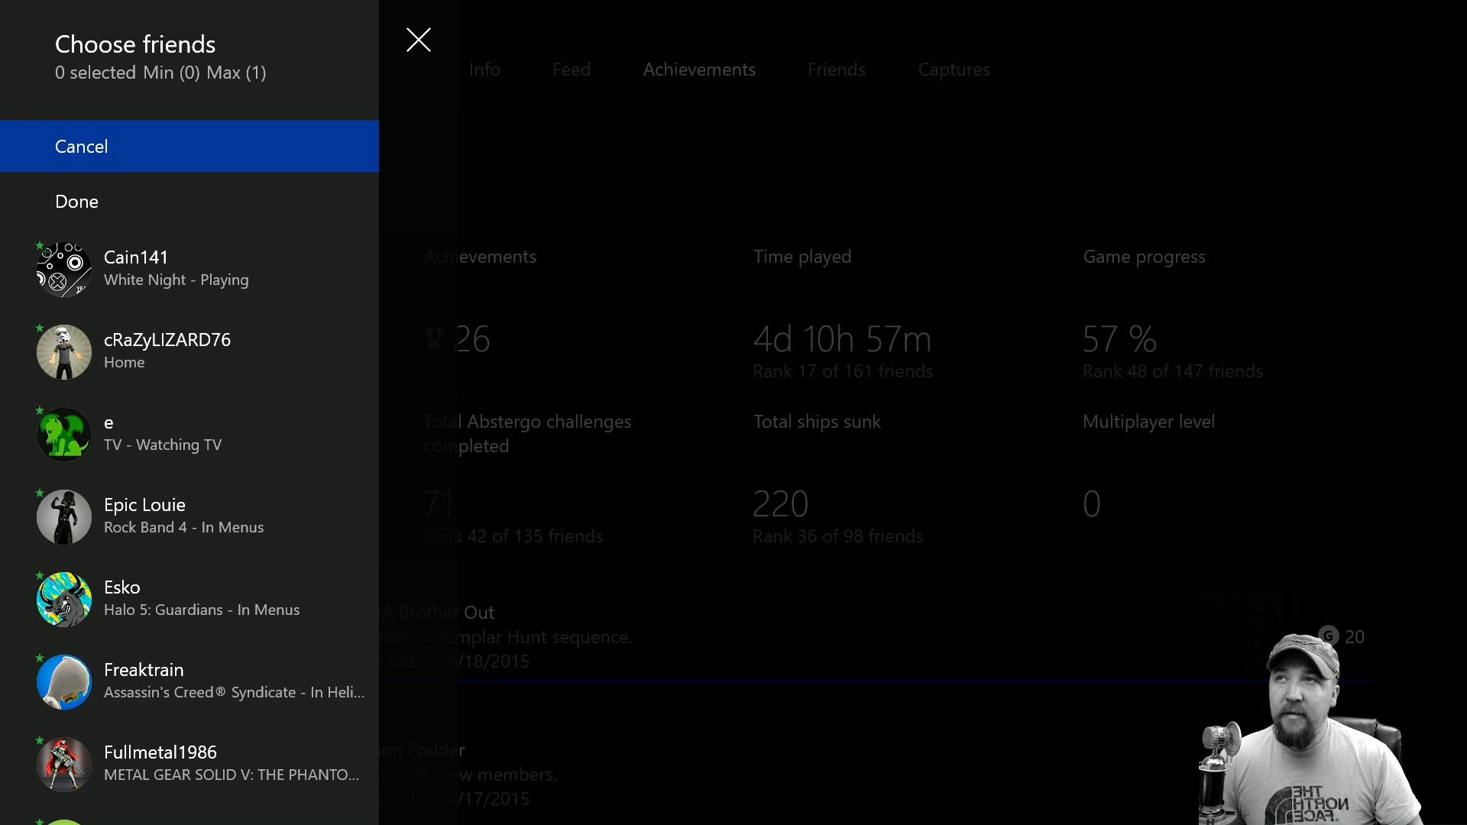
key(Down)
key(Down)
key(Down)
key(Down)
key(Down)
key(Down)
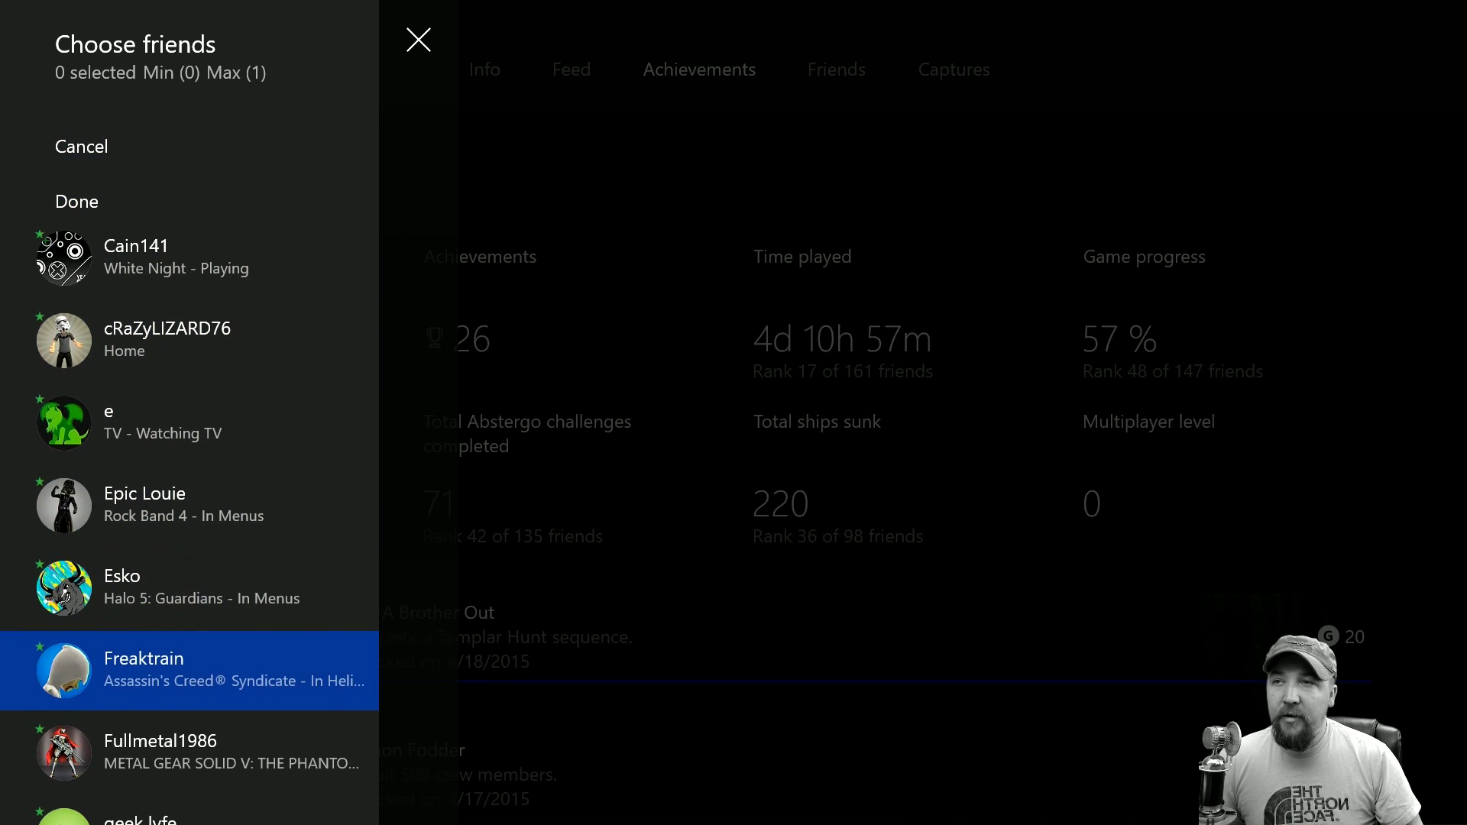
key(Return)
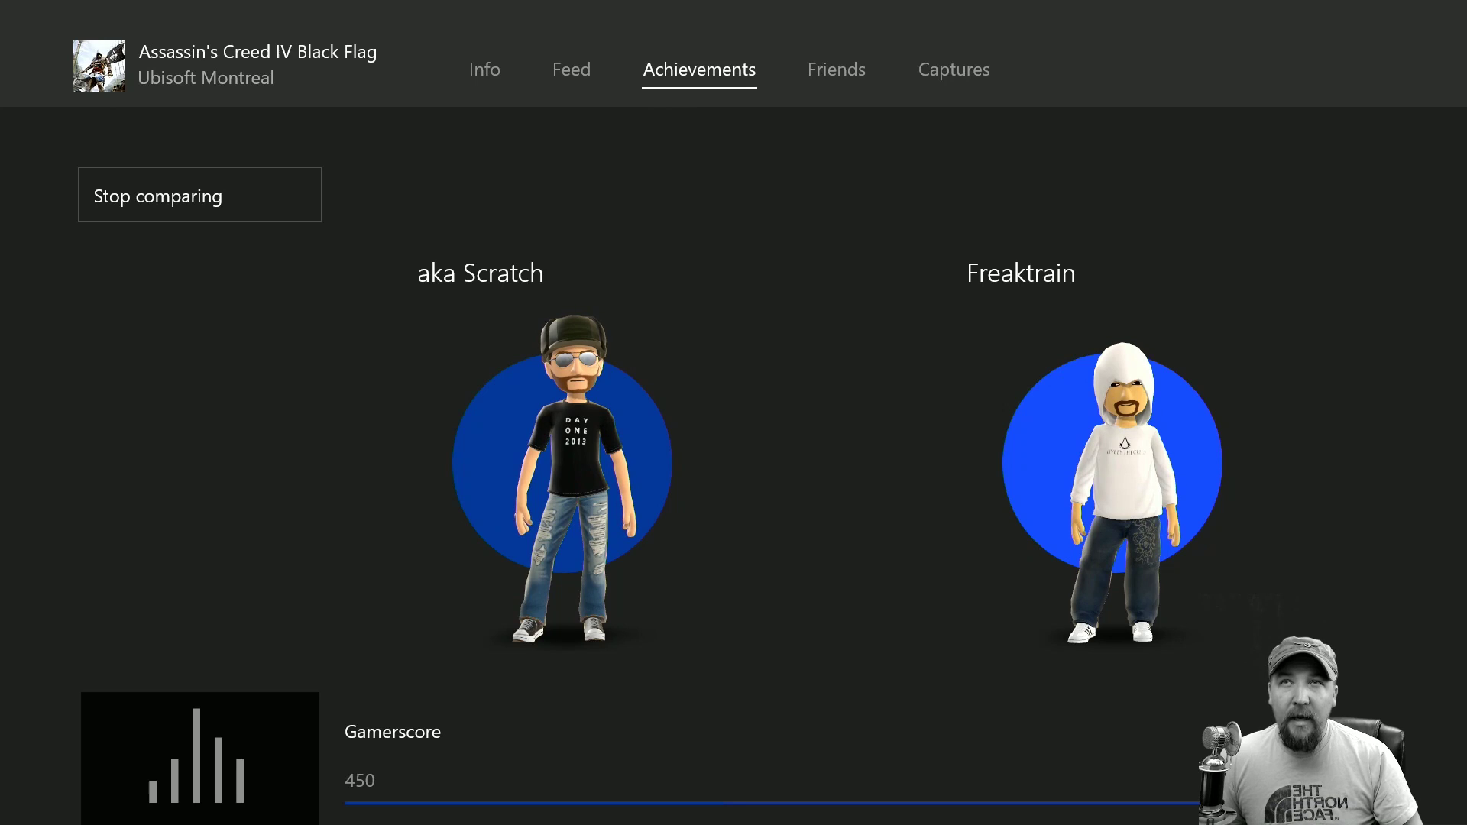
Step: Examine the side-by-side comparison of game statistics and achievement unlock dates down to Cannon Fodder, and return to its beginning
key(Down)
key(Down)
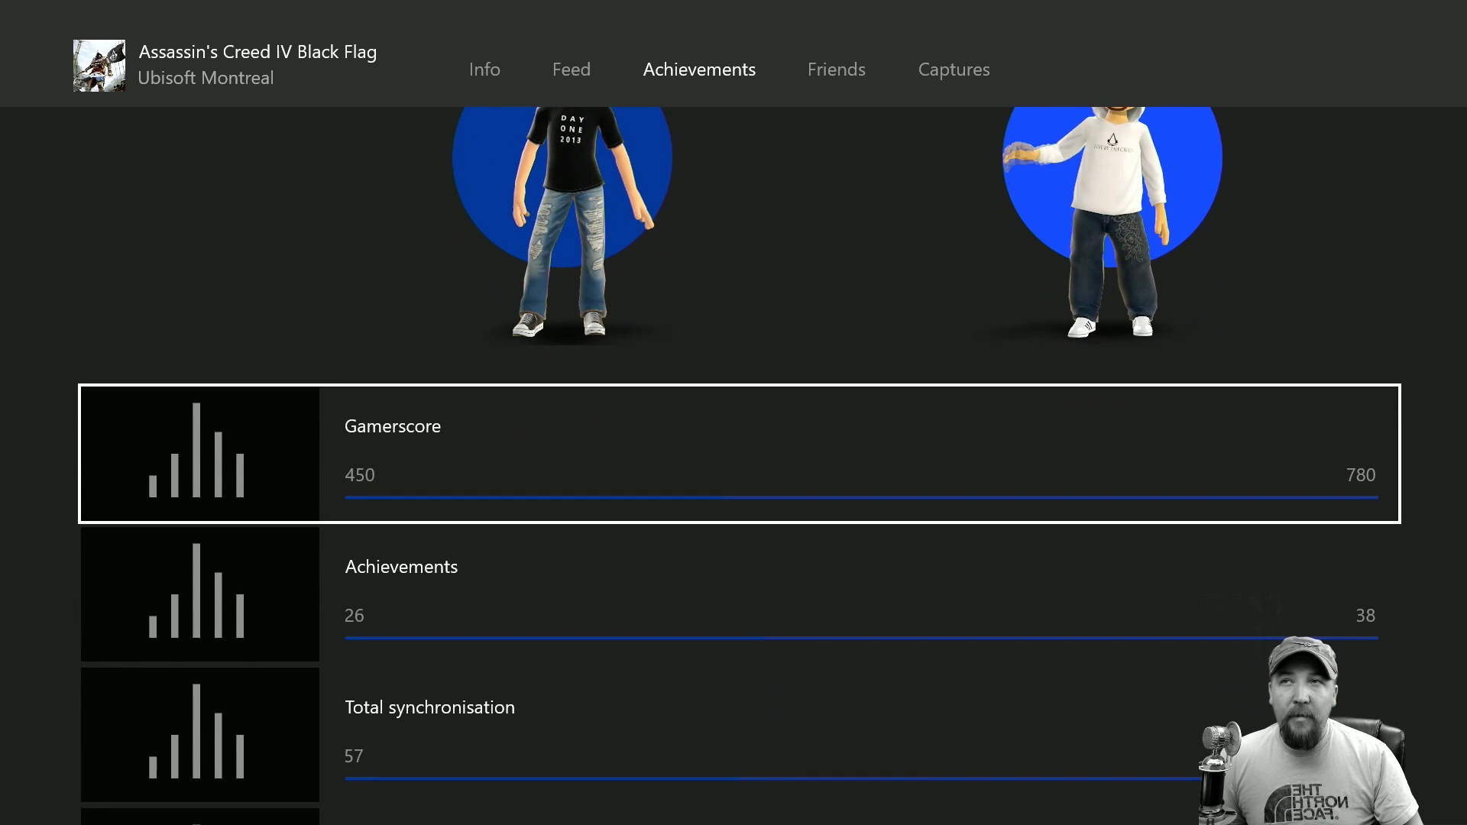
key(Up)
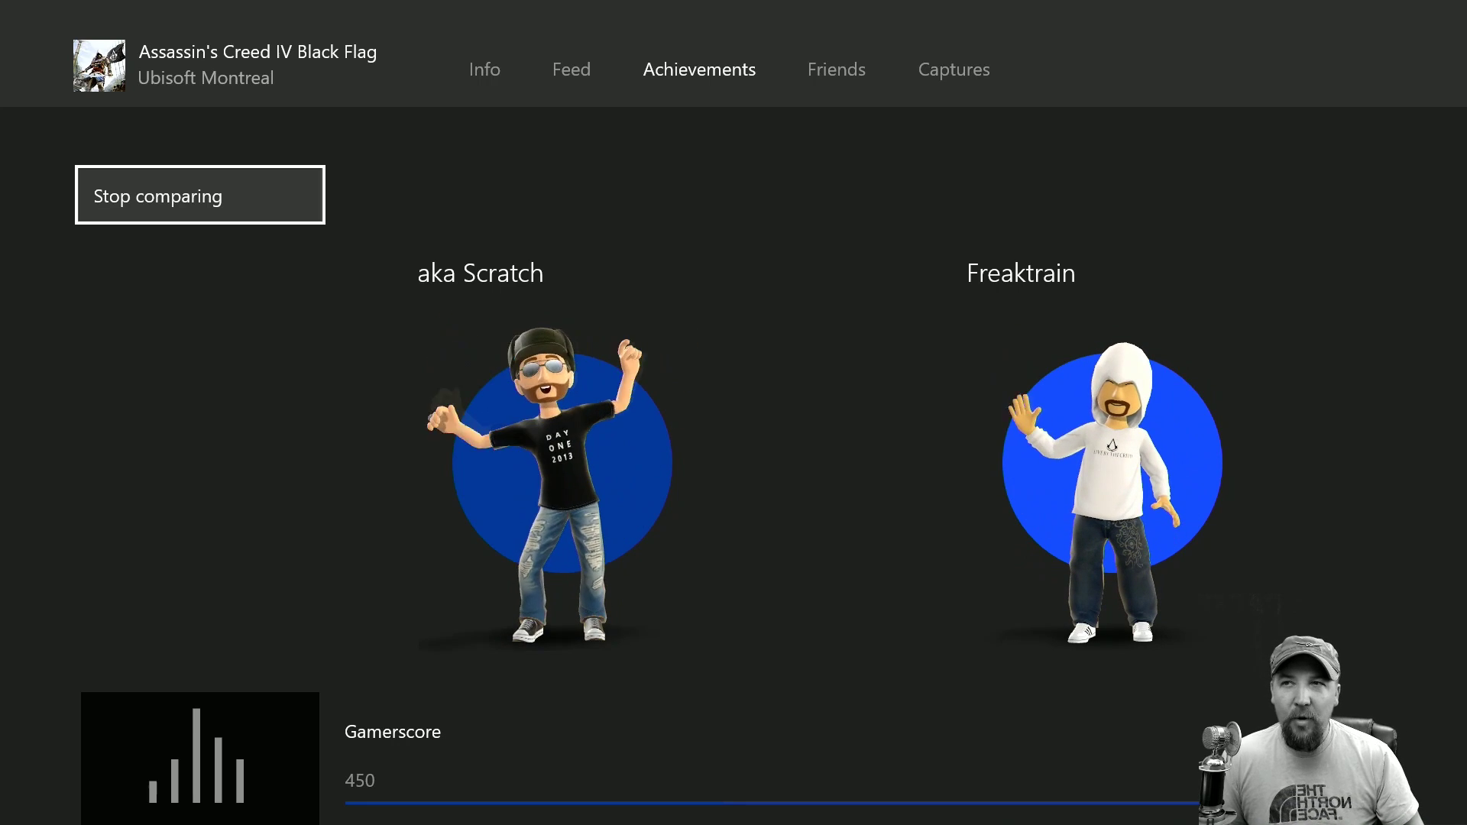
key(Down)
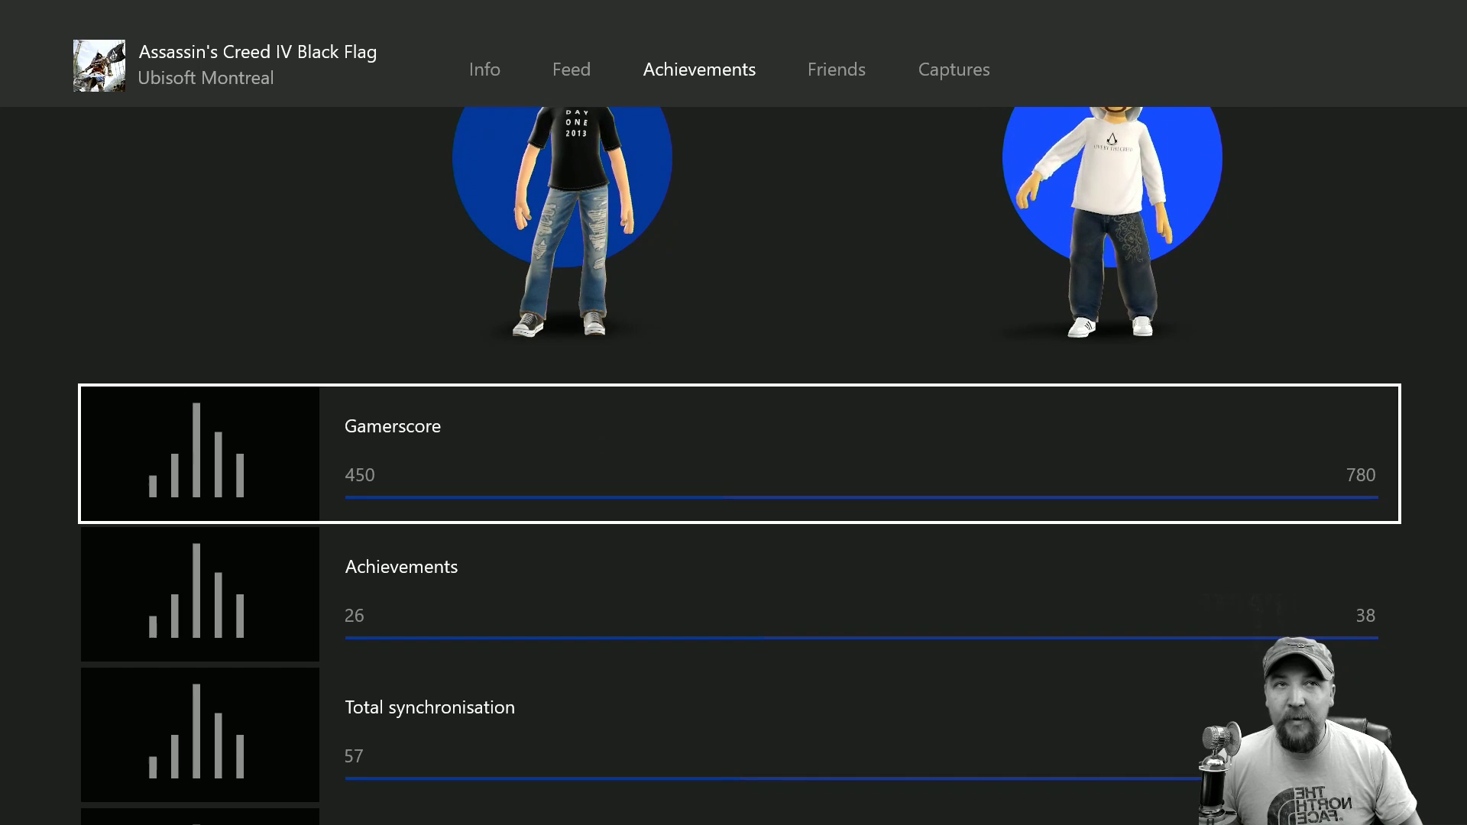
key(Down)
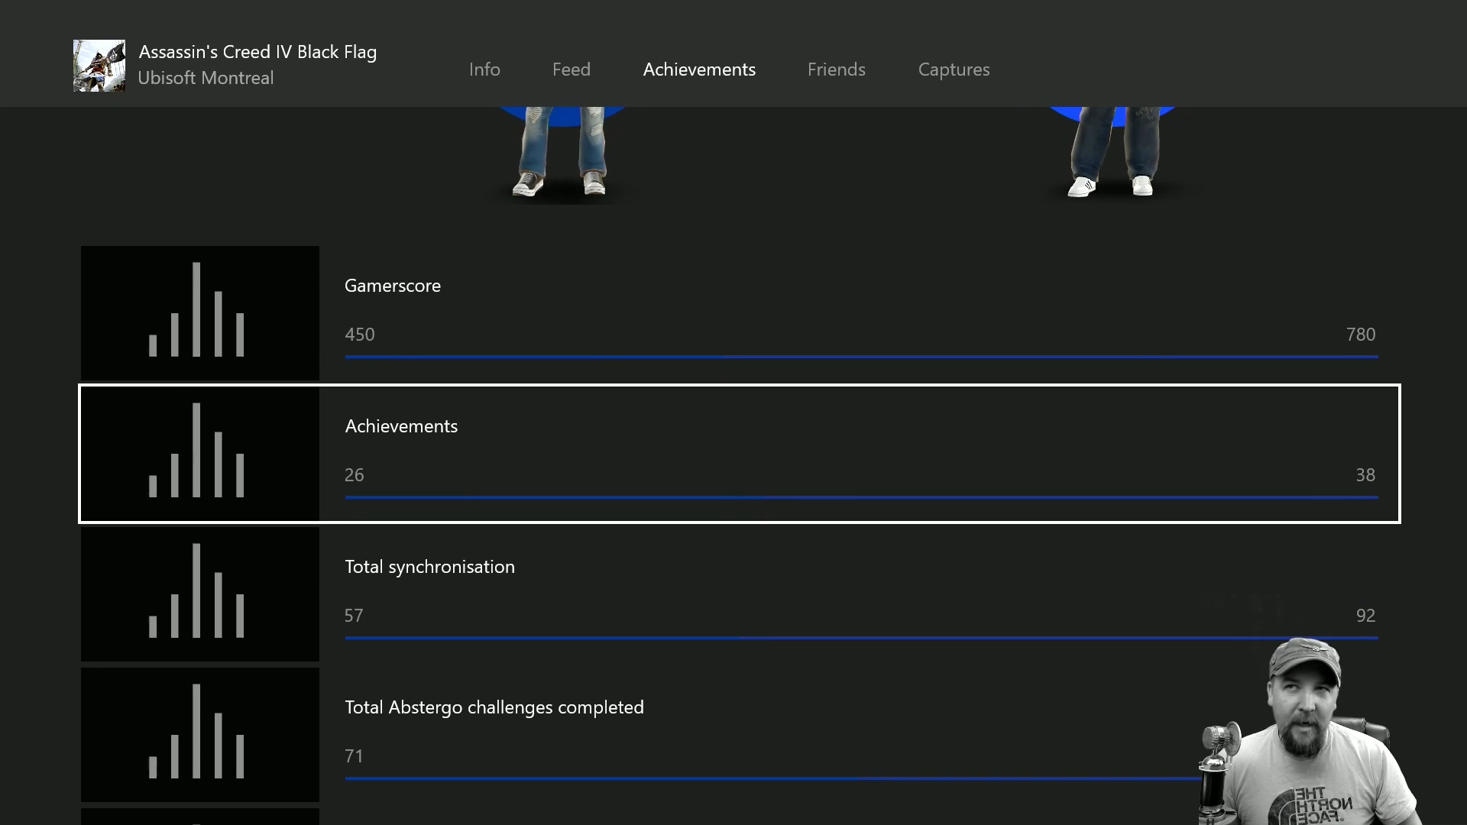
key(Down)
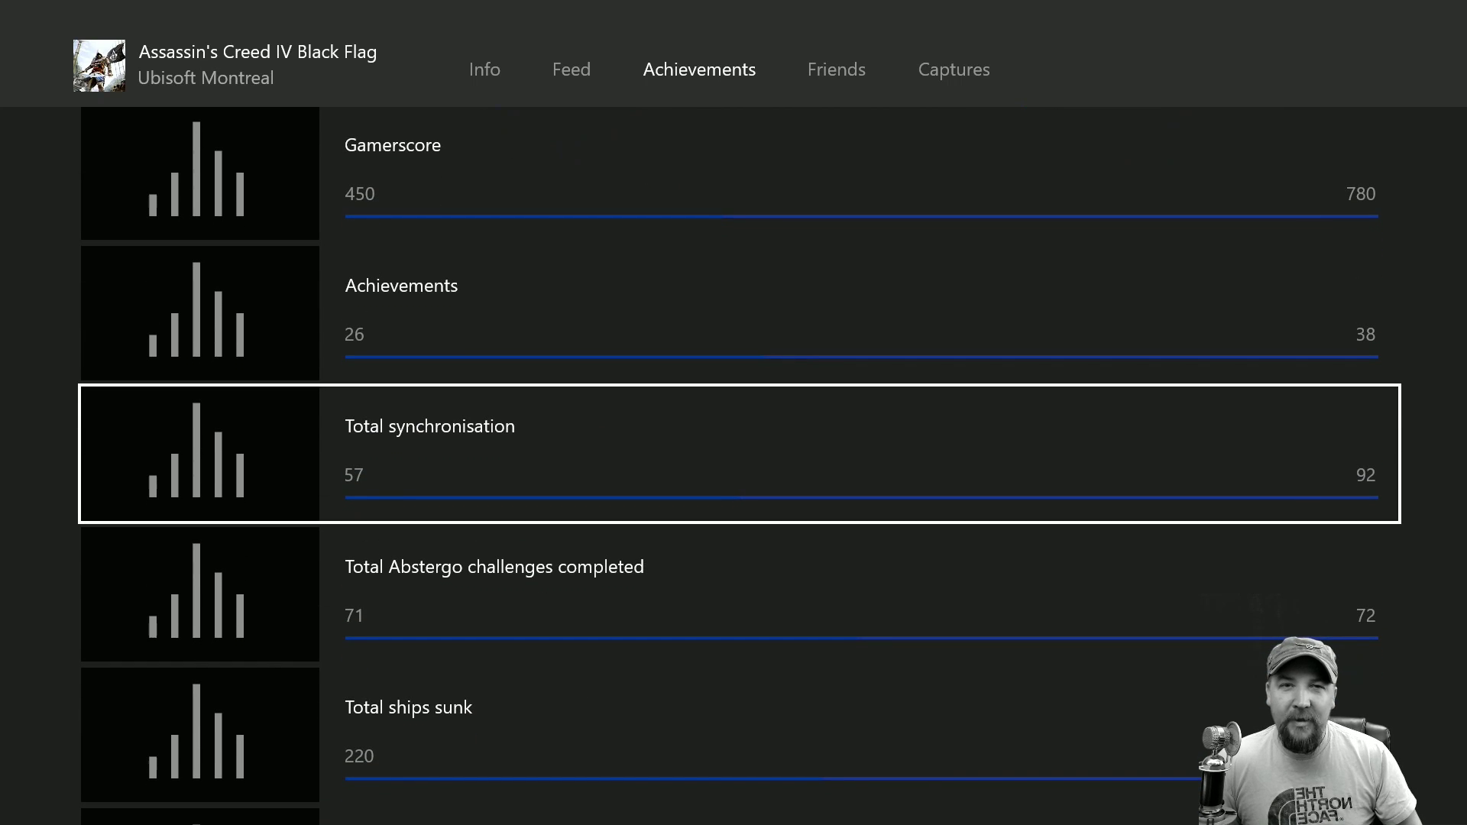
key(Down)
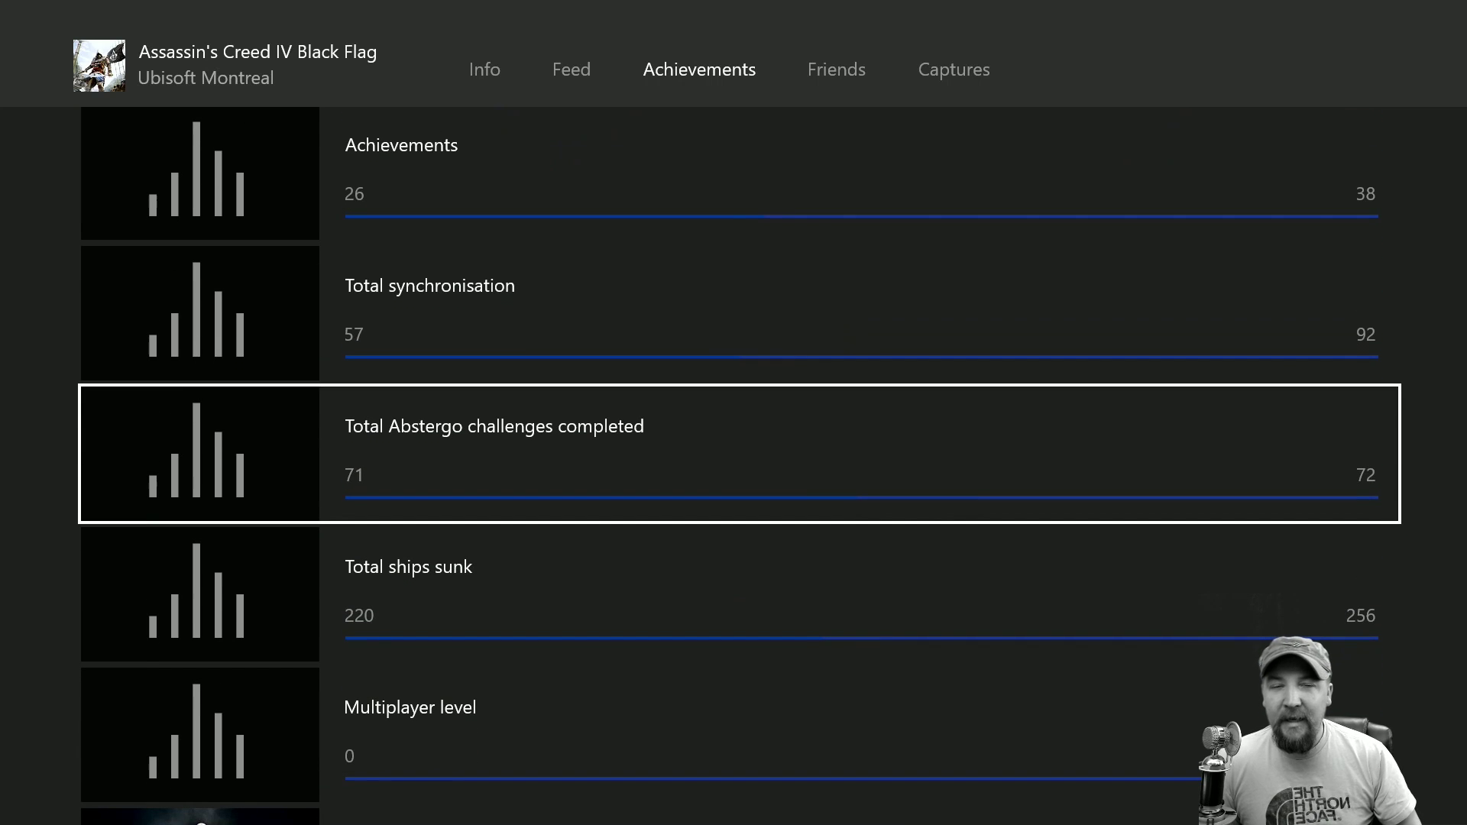
key(Down)
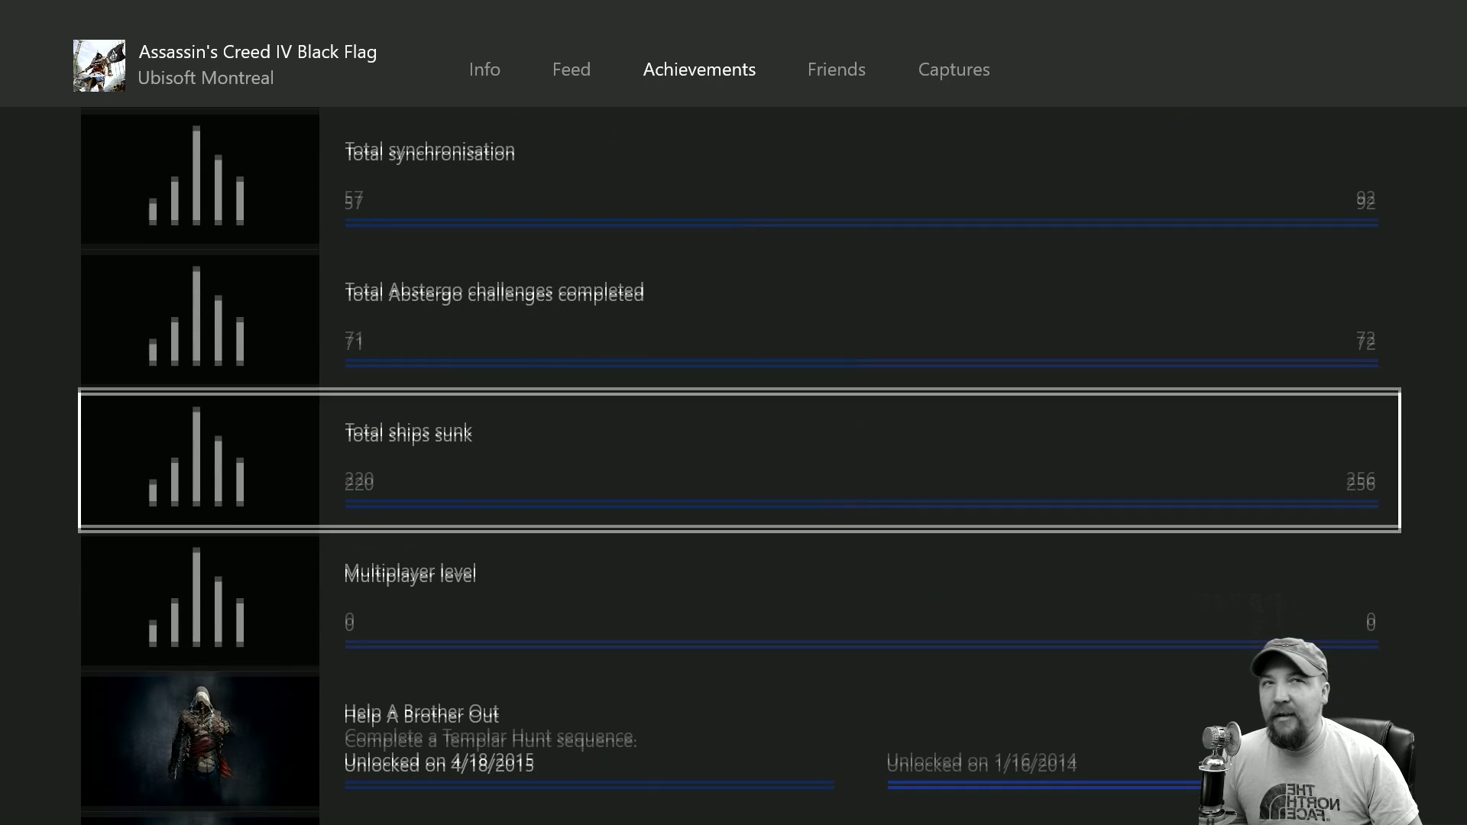
key(Down)
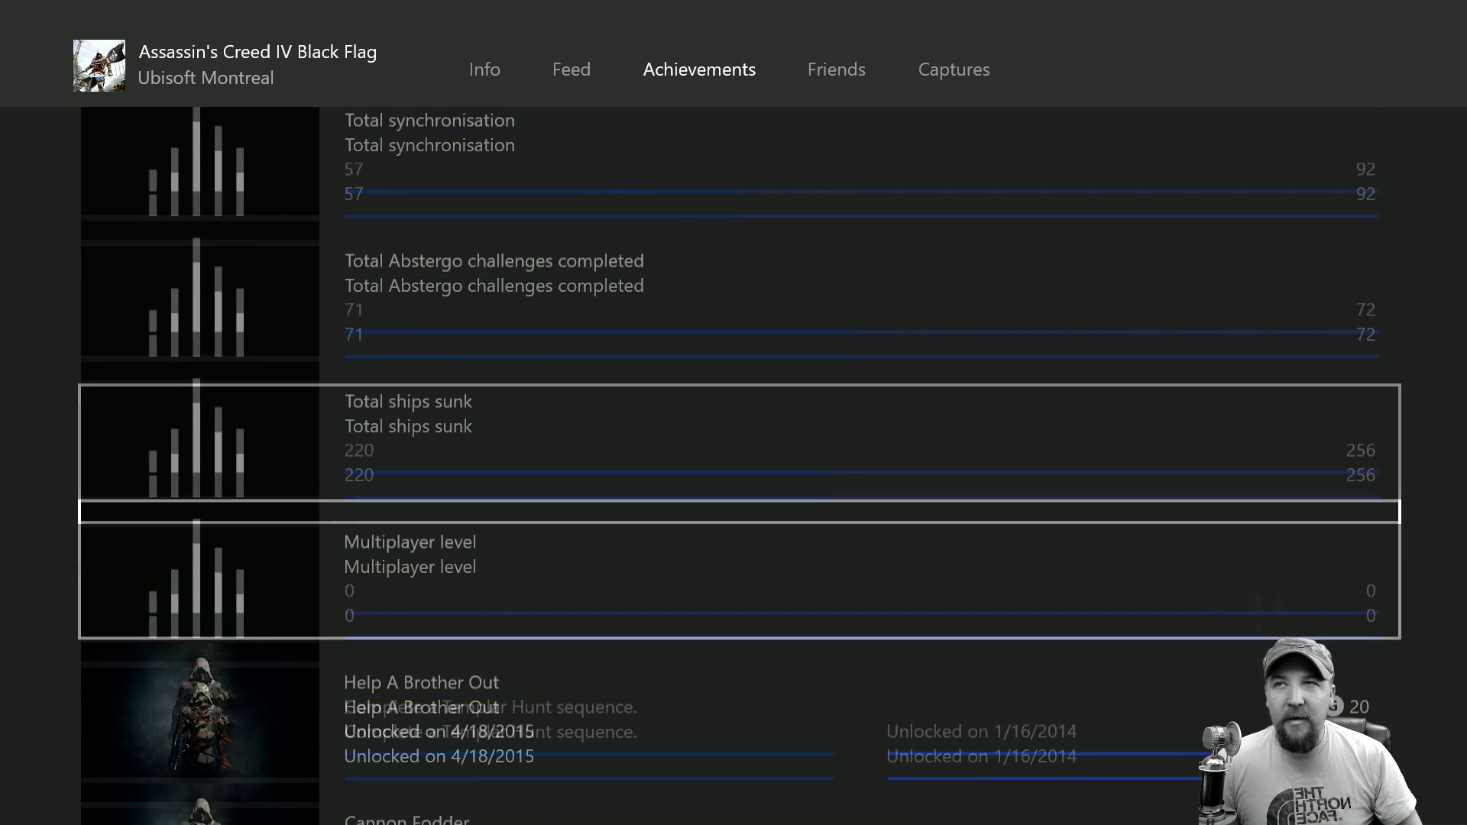
key(Down)
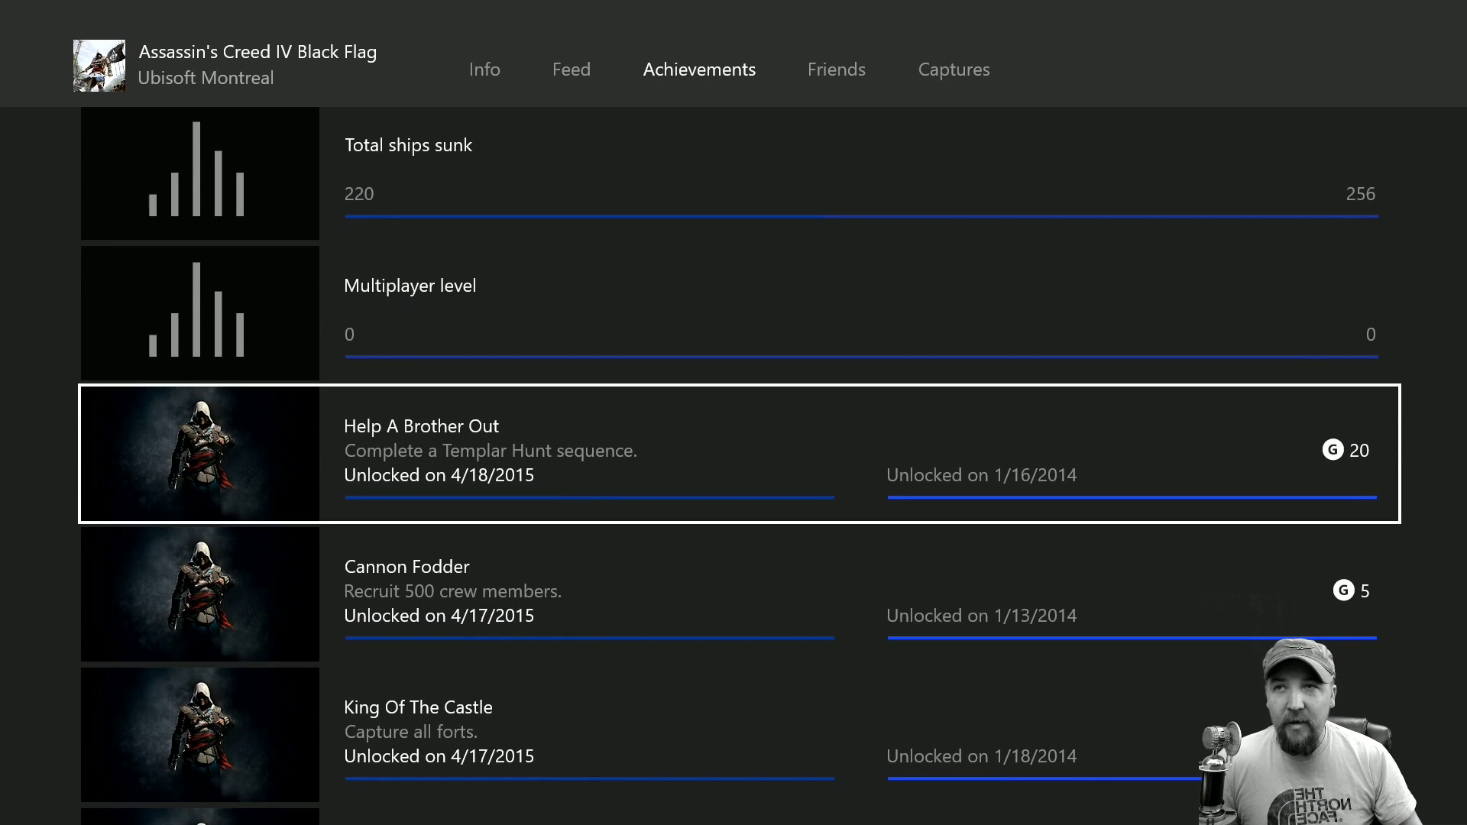
key(Down)
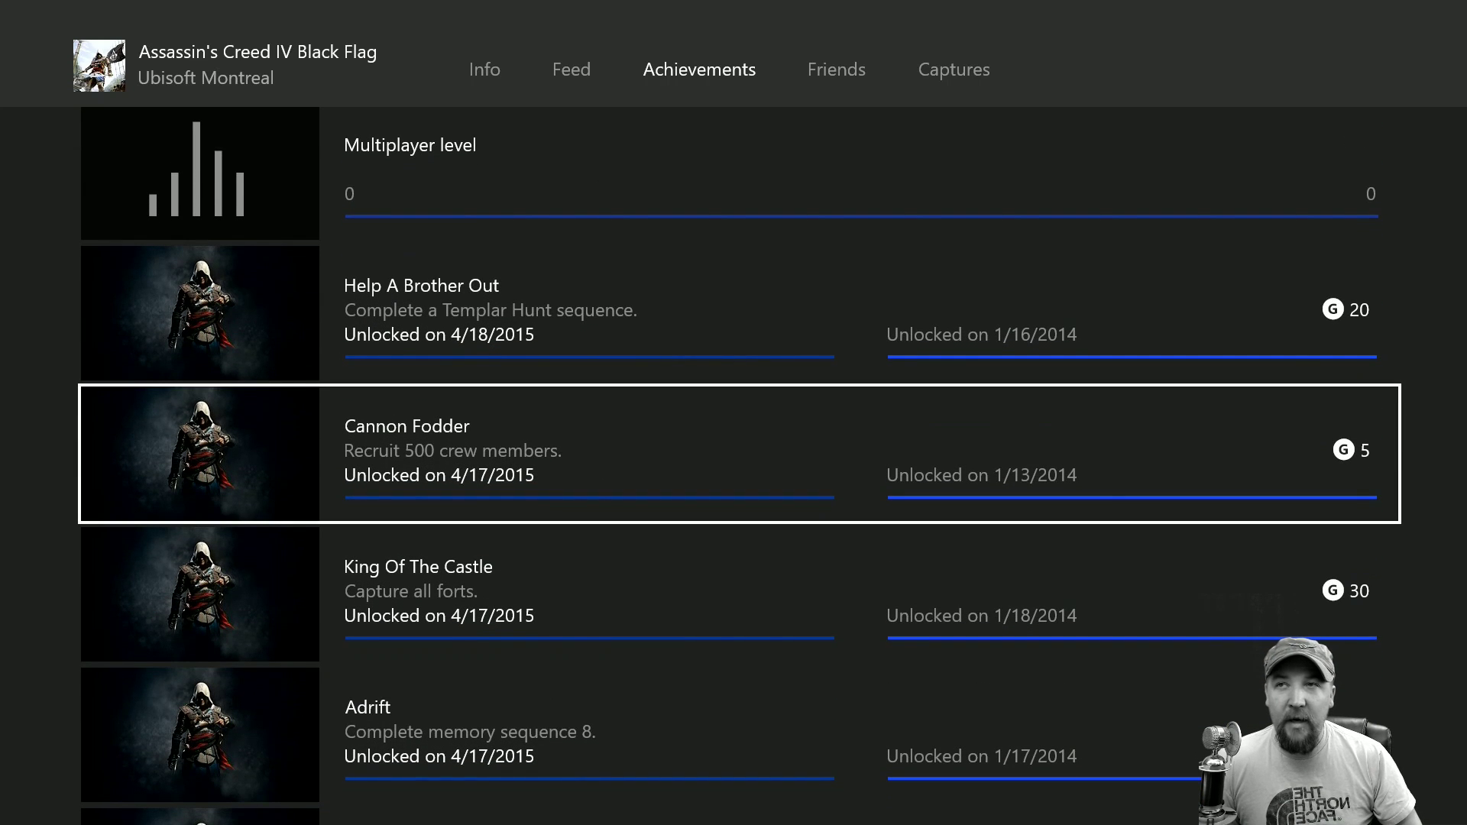
key(Up)
key(Up)
key(Up)
key(Up)
key(Up)
key(Up)
key(Up)
key(Up)
key(Up)
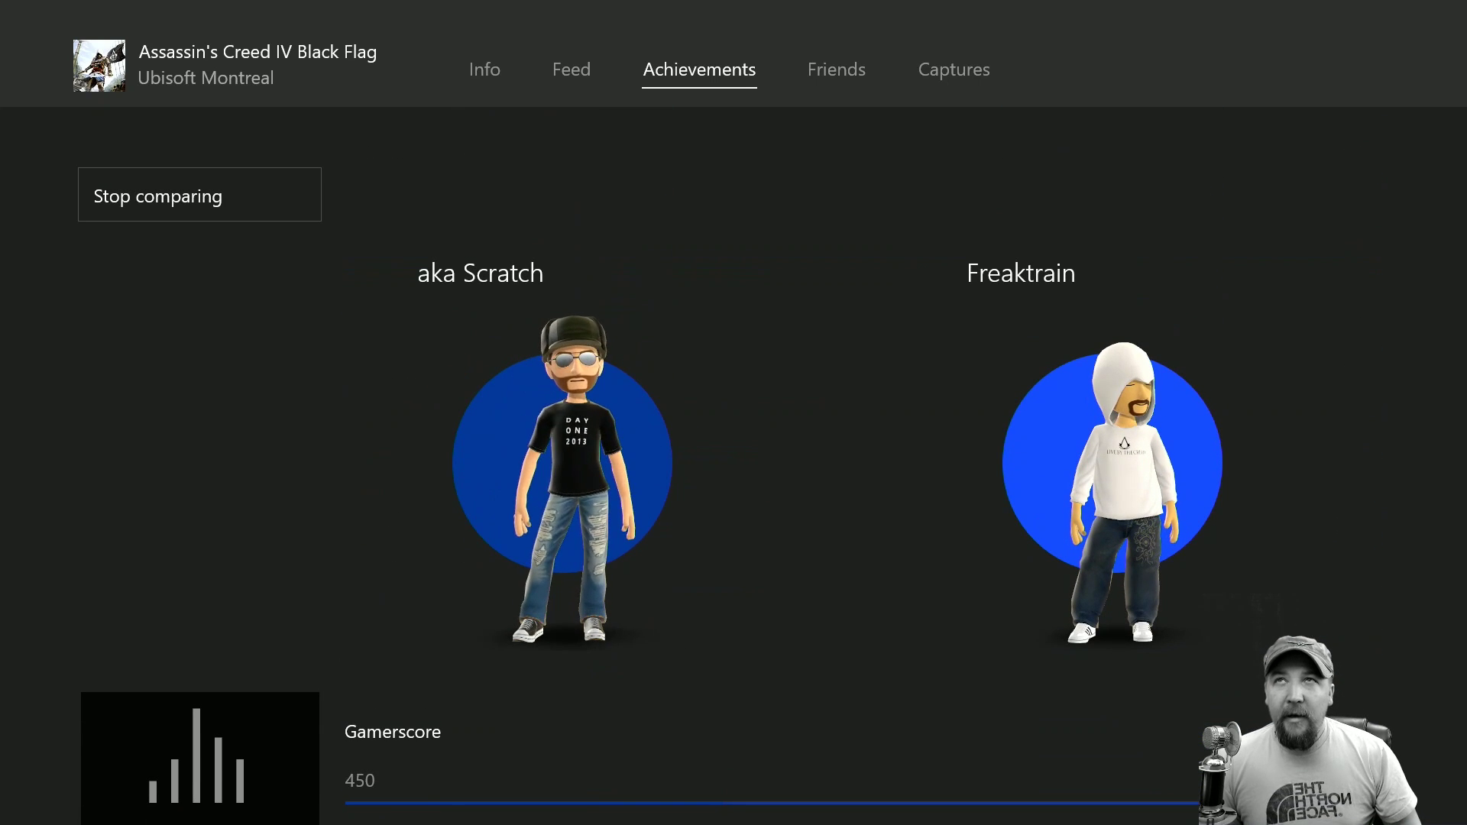
Step: View the game's Feed and Info pages and return to the profile's achievements list
key(ctrl+shift+Tab)
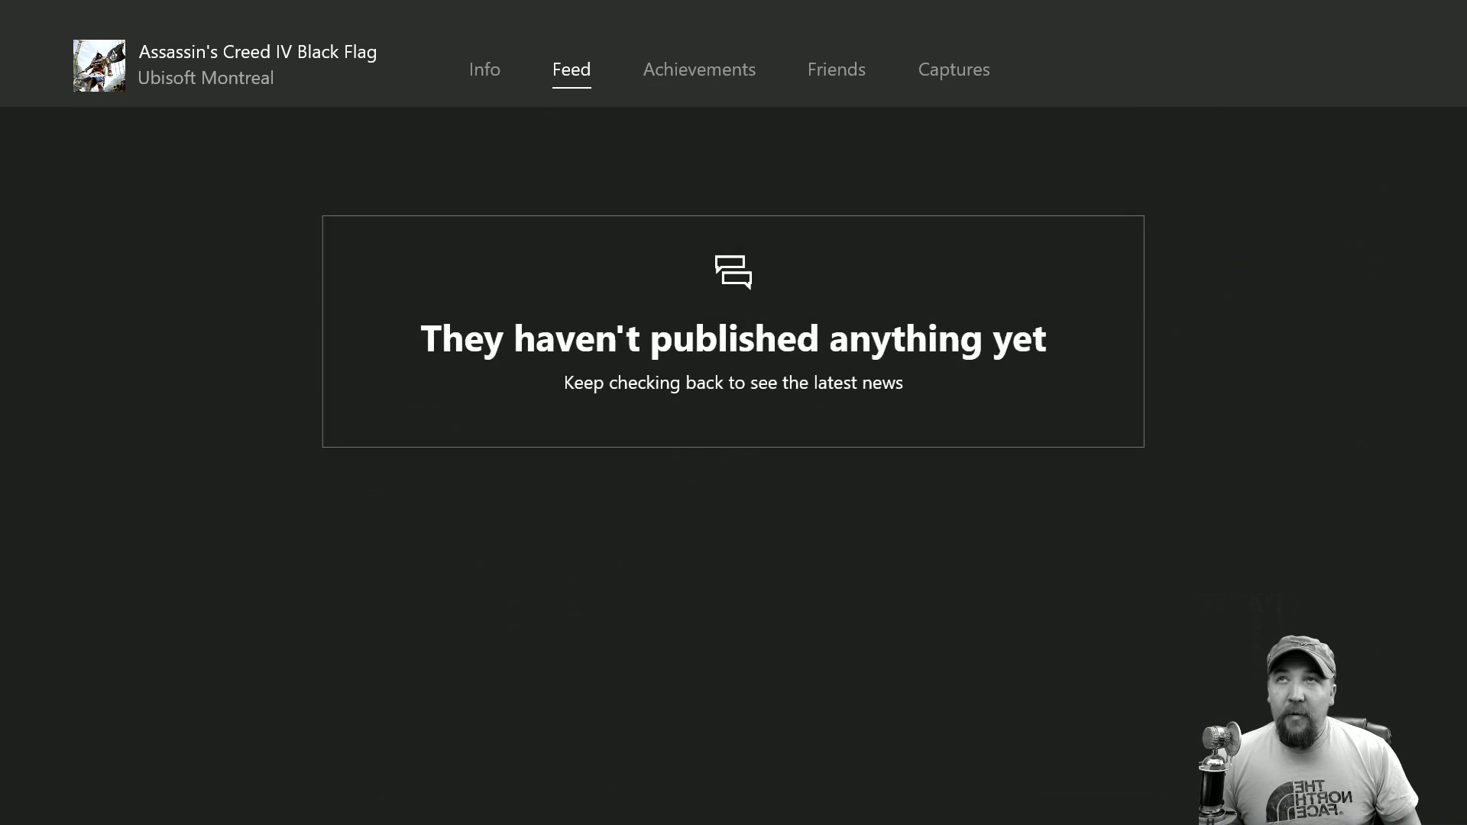
key(ctrl+shift+Tab)
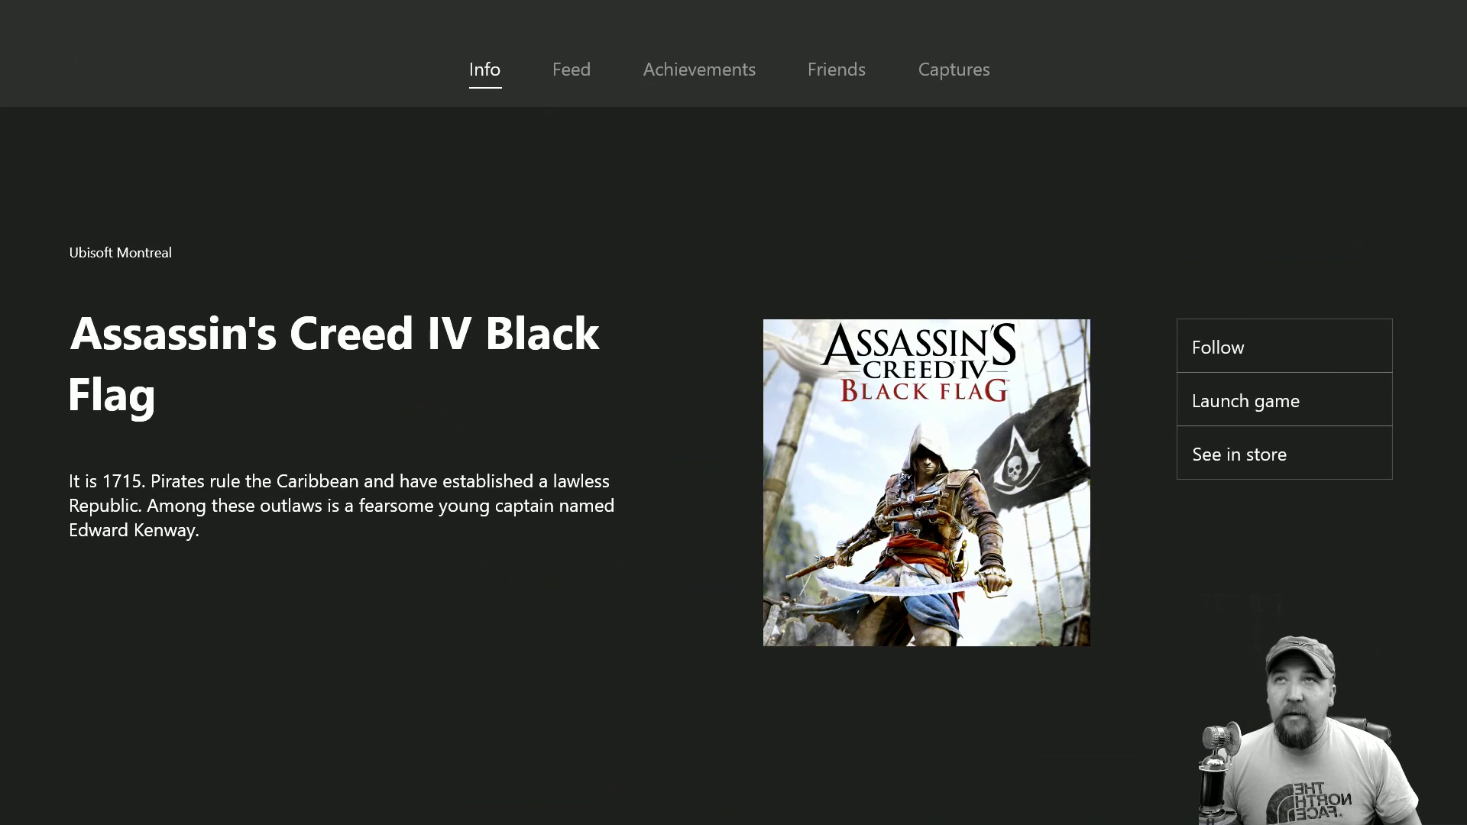
key(Escape)
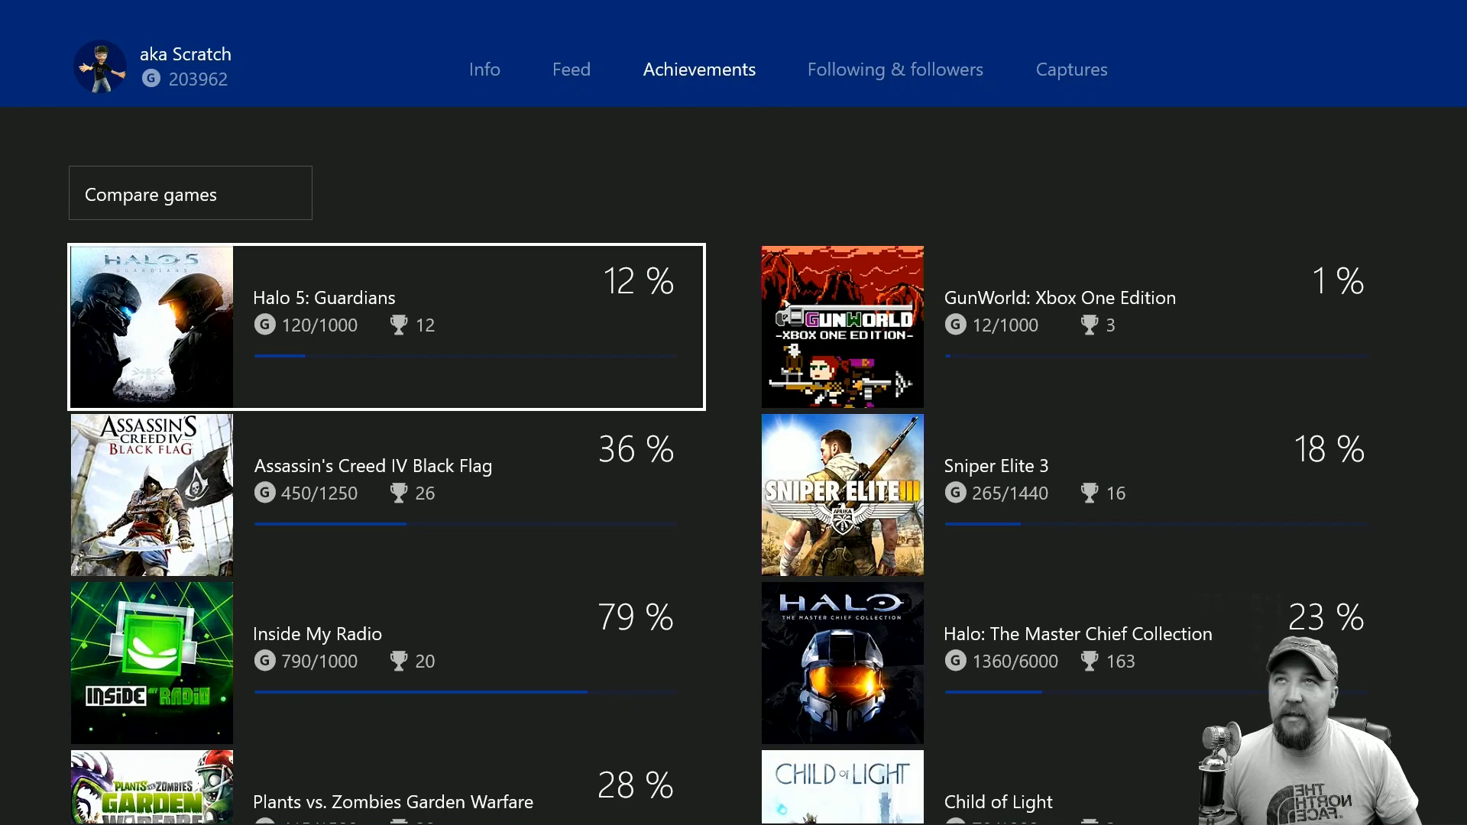
Step: Go back to the profile's Info page and open the profile customization
key(ctrl+shift+Tab)
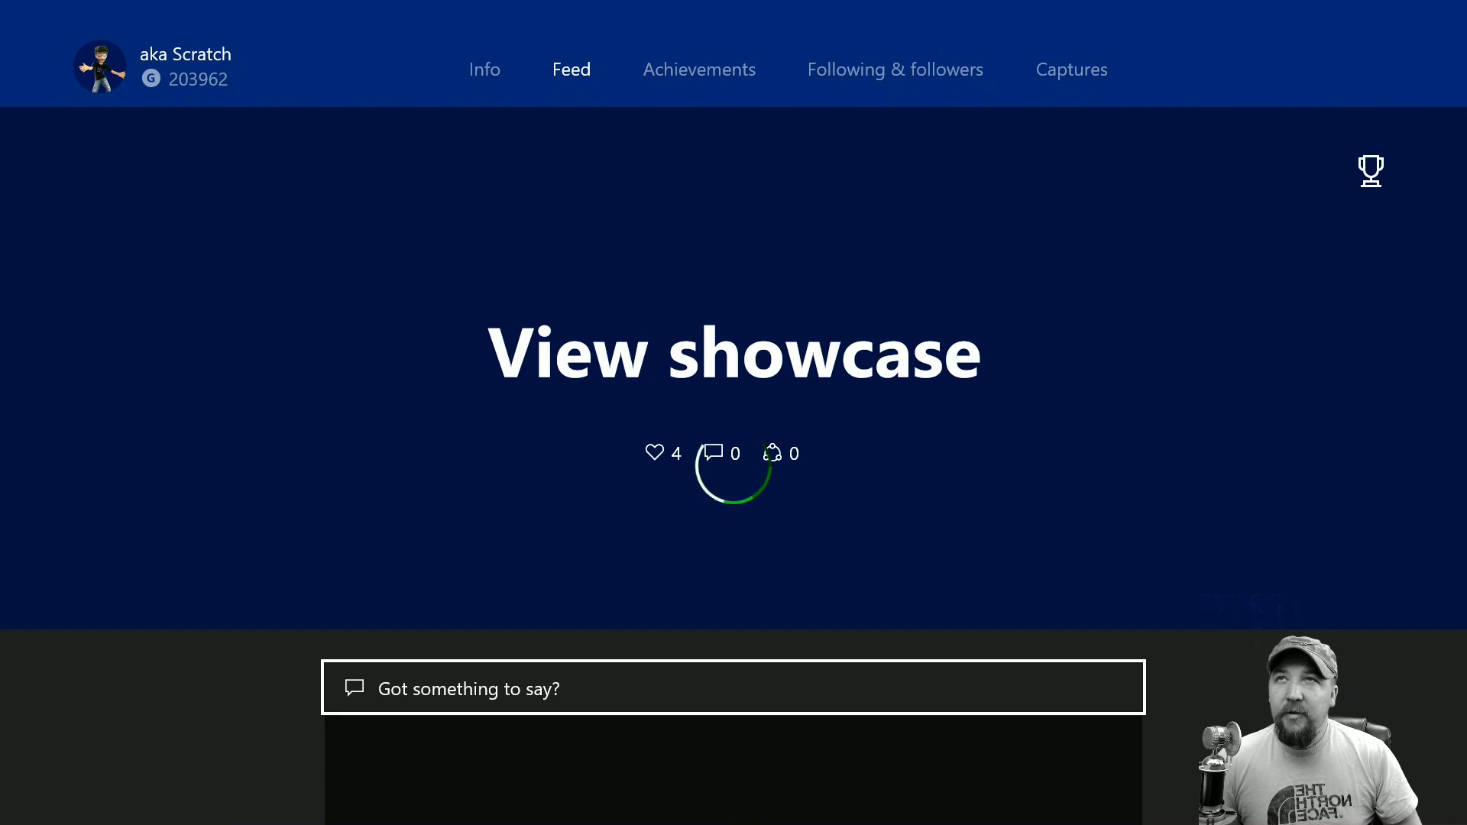
key(ctrl+shift+Tab)
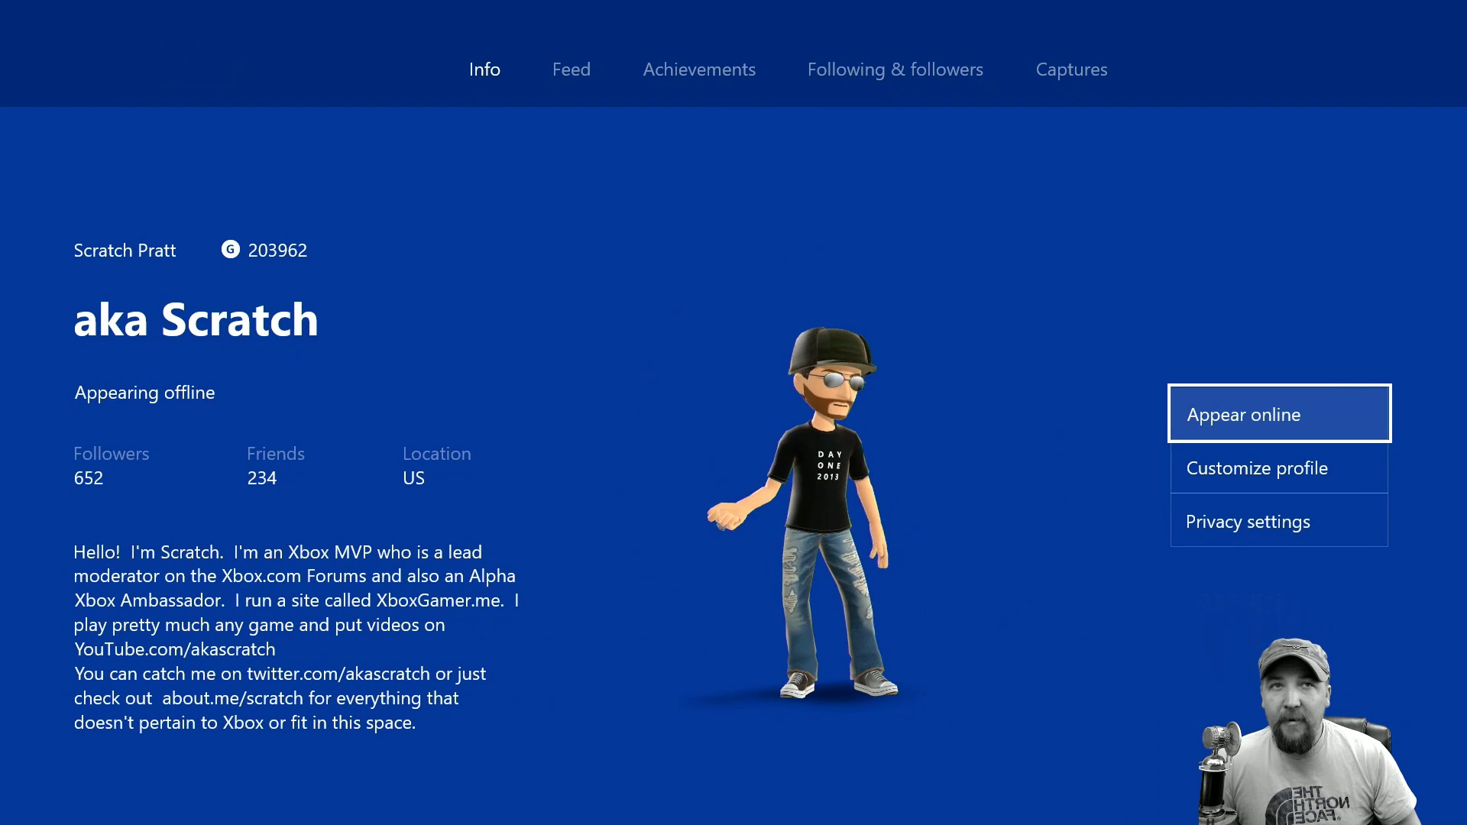
key(Down)
key(Return)
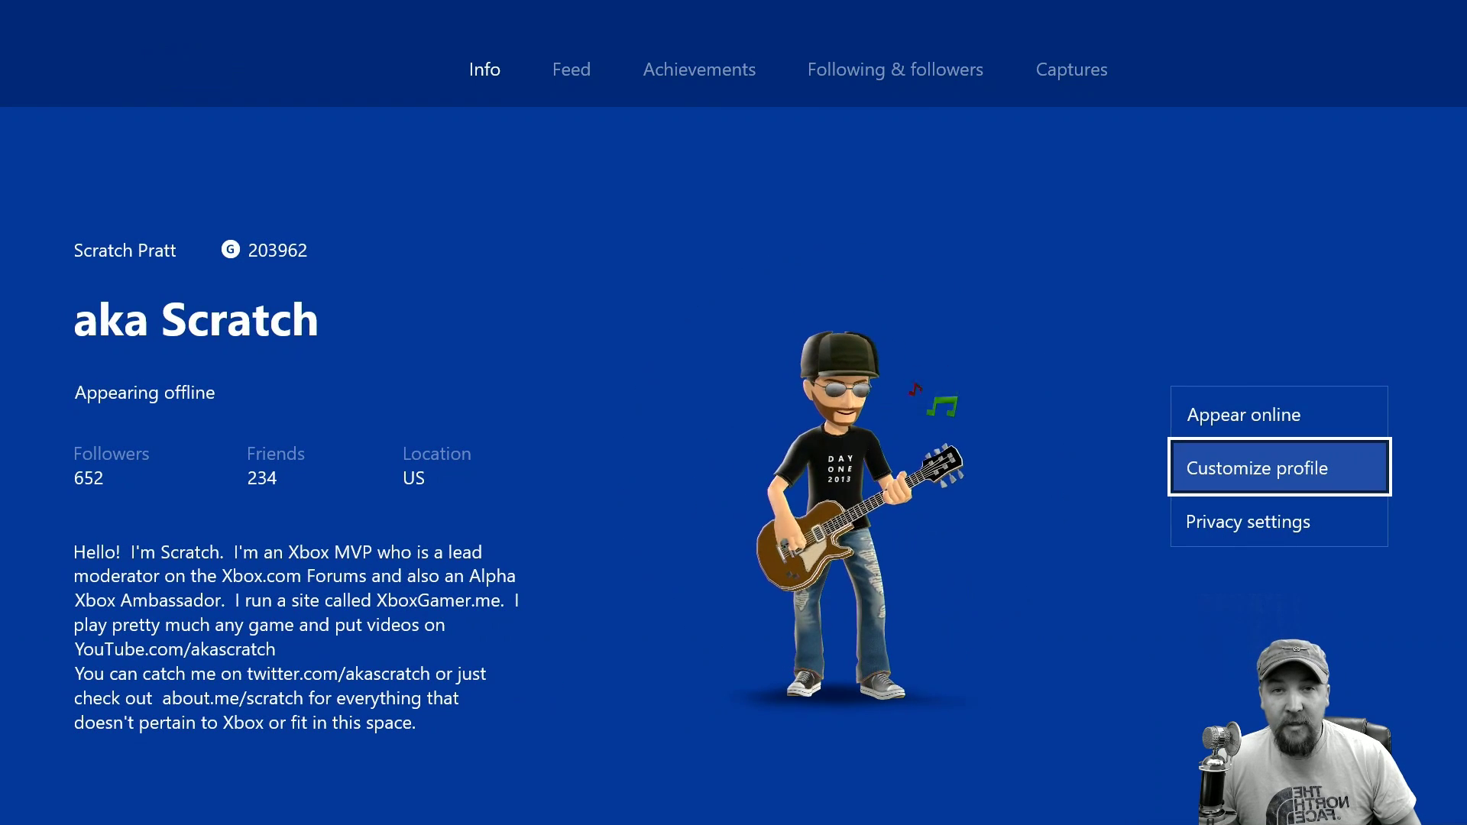
Step: Open the avatar for editing from the profile customization and show its Tops
key(Right)
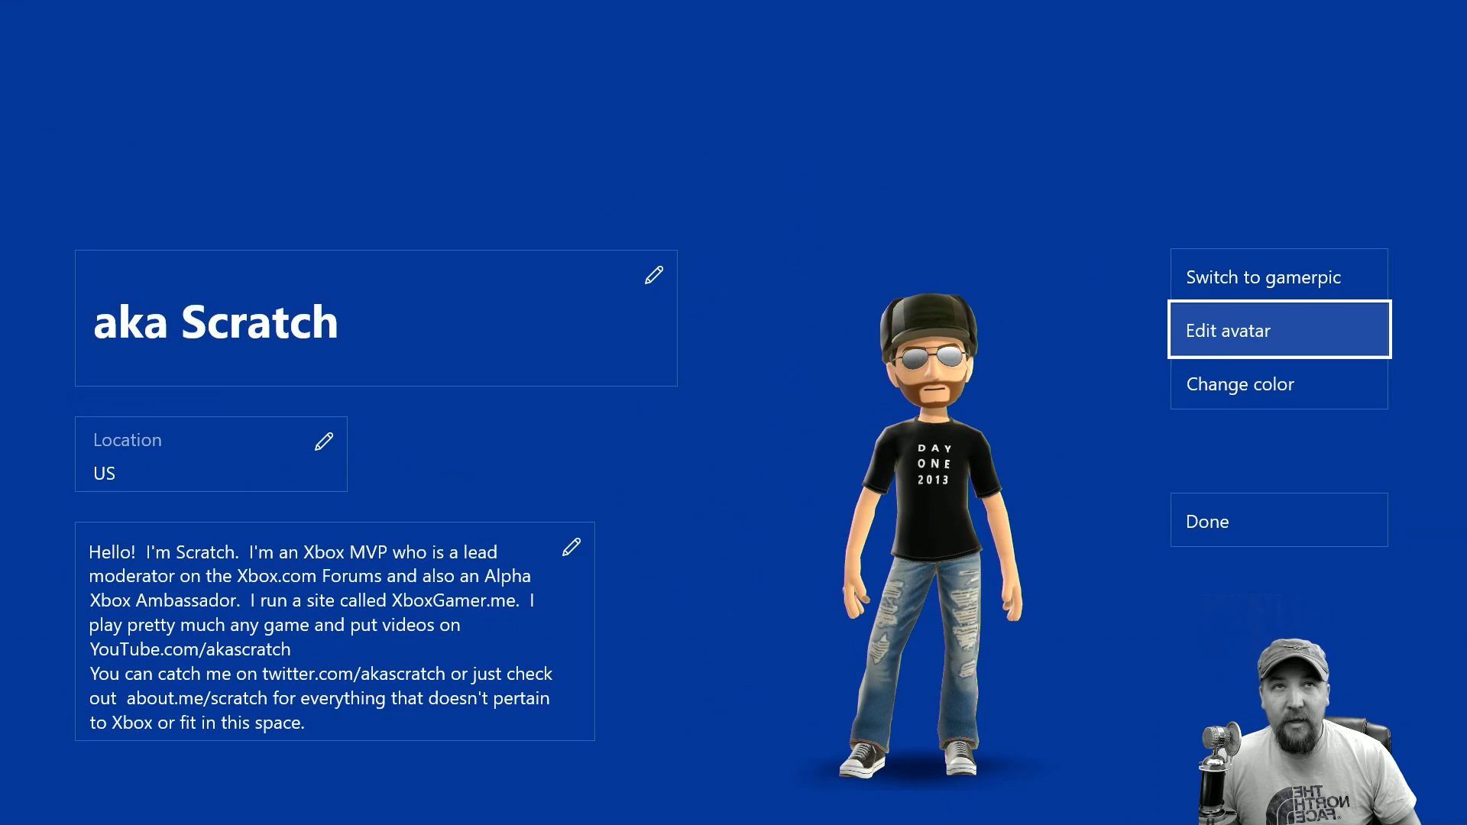
key(Up)
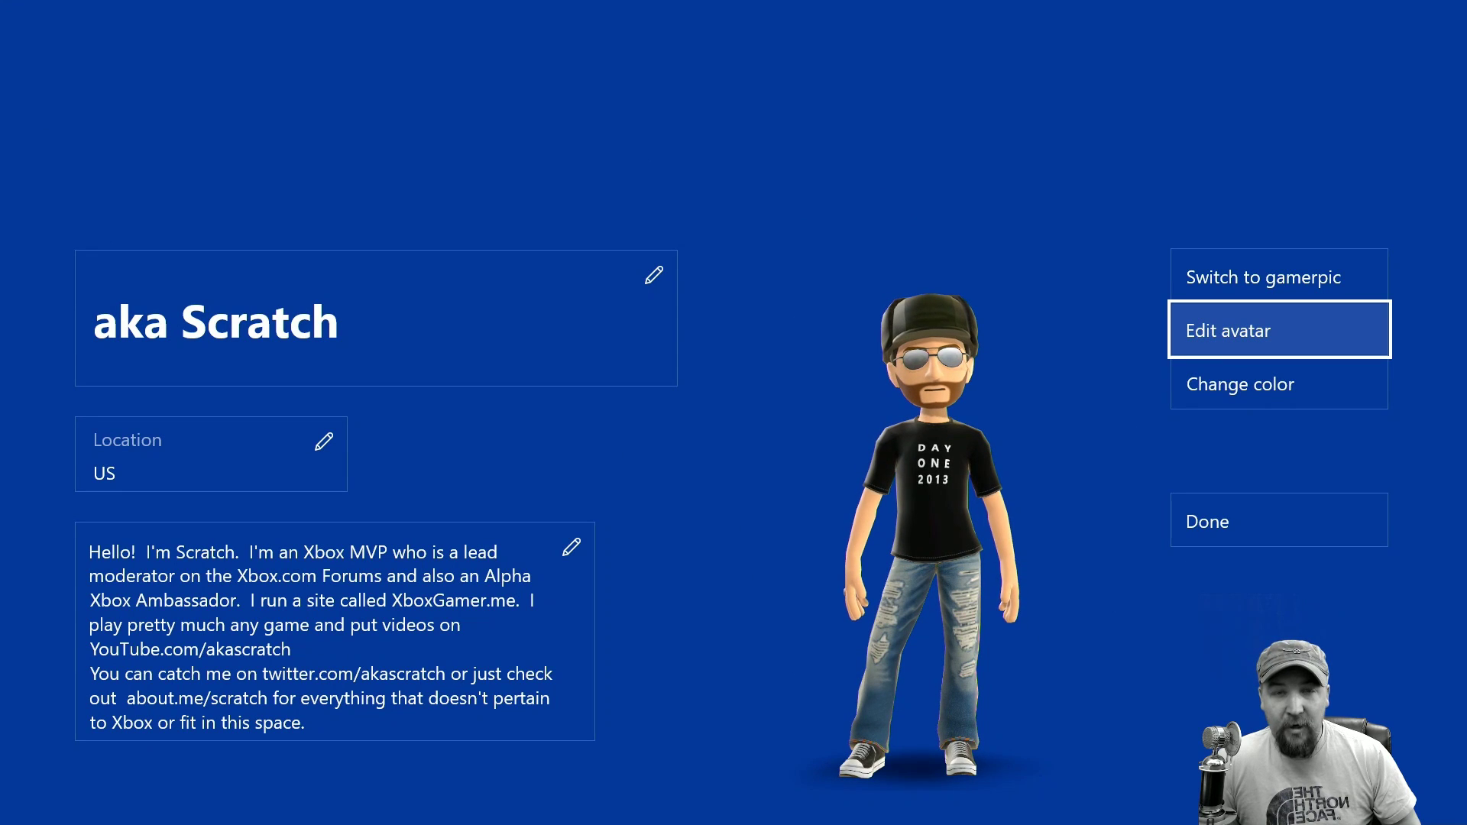
key(Return)
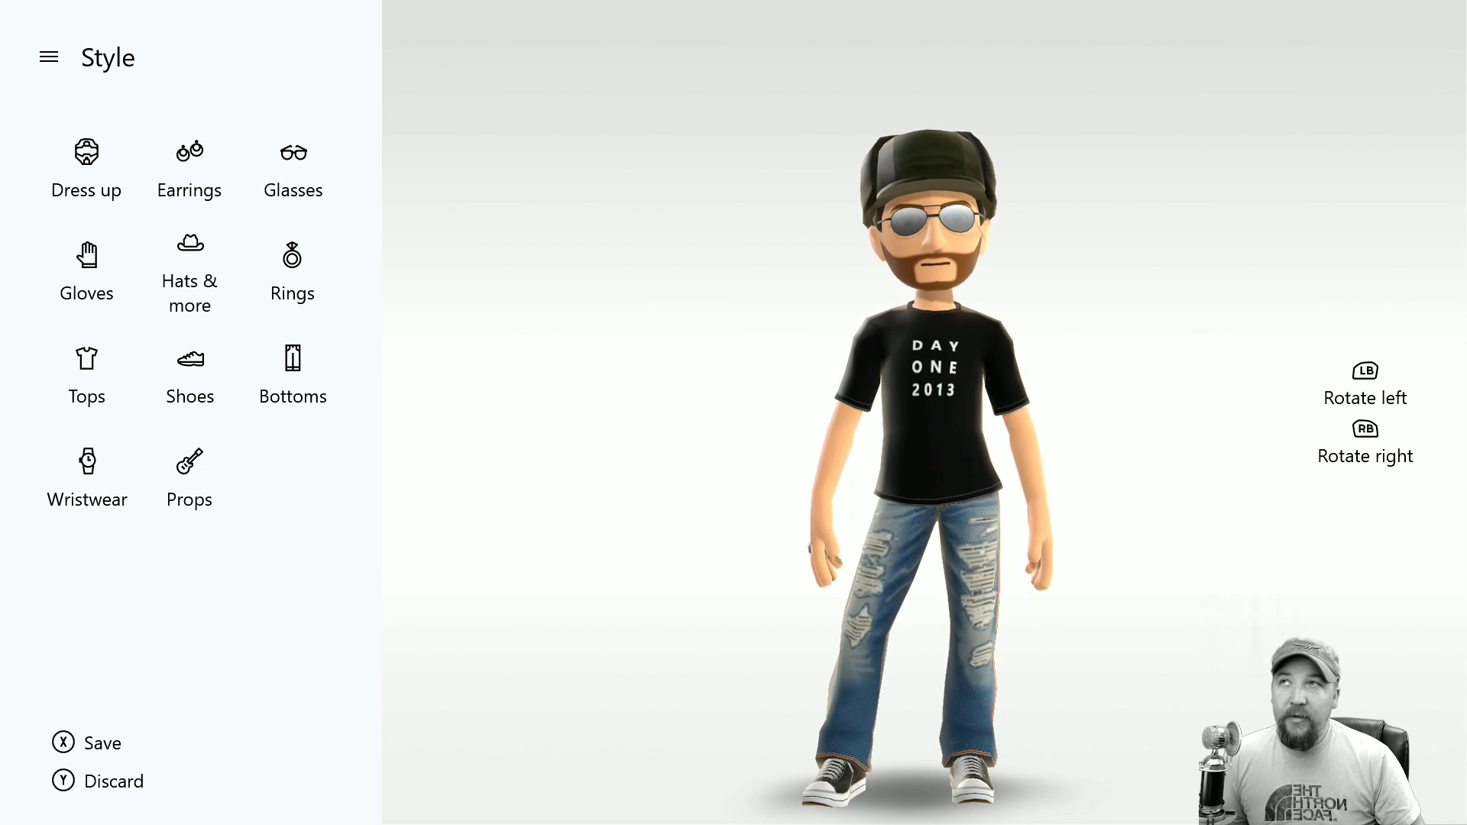
key(Down)
key(Return)
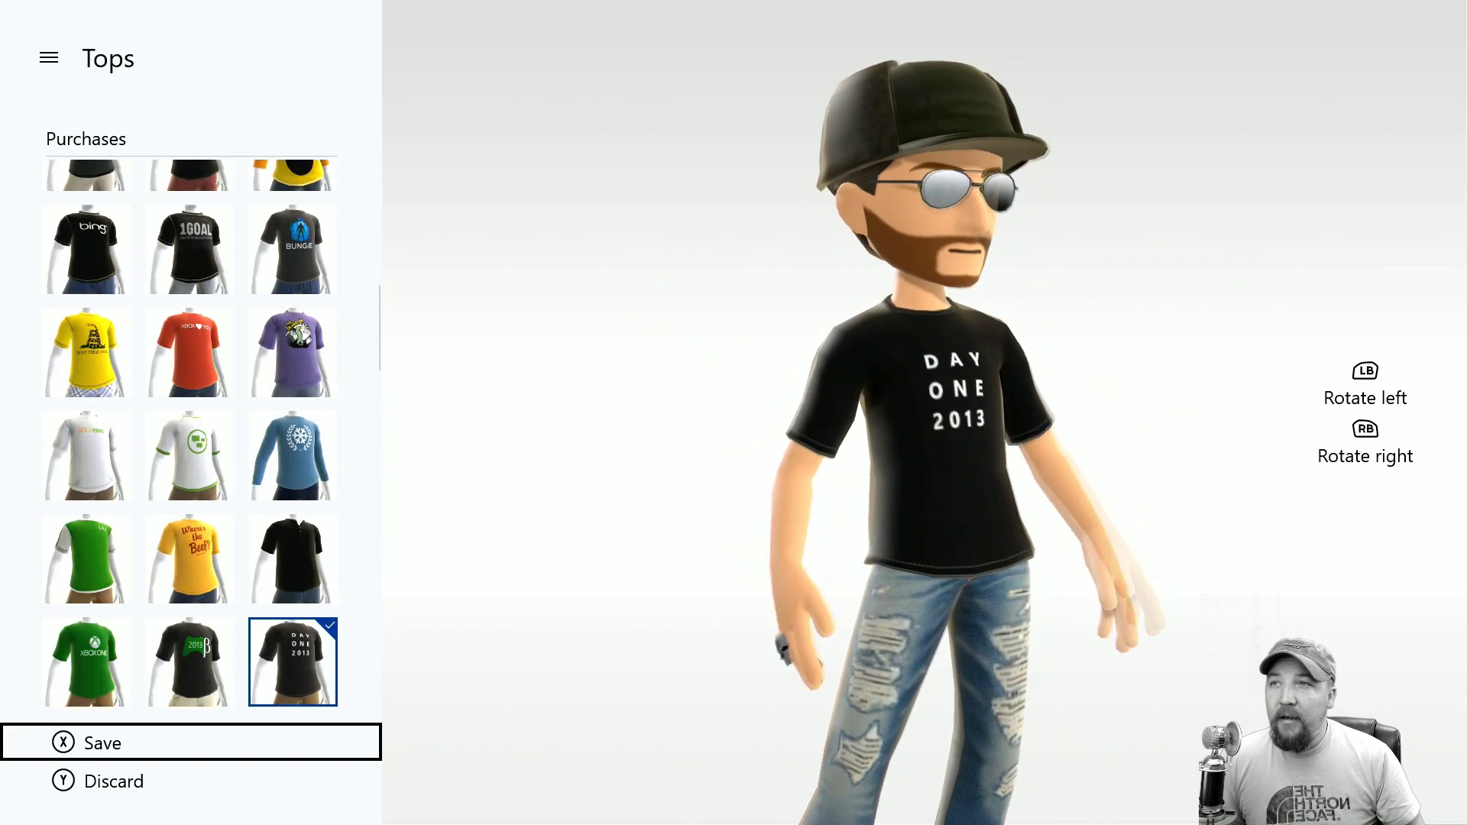
Step: Look through the avatar's awarded and purchased tops
key(Up)
key(Up)
key(Right)
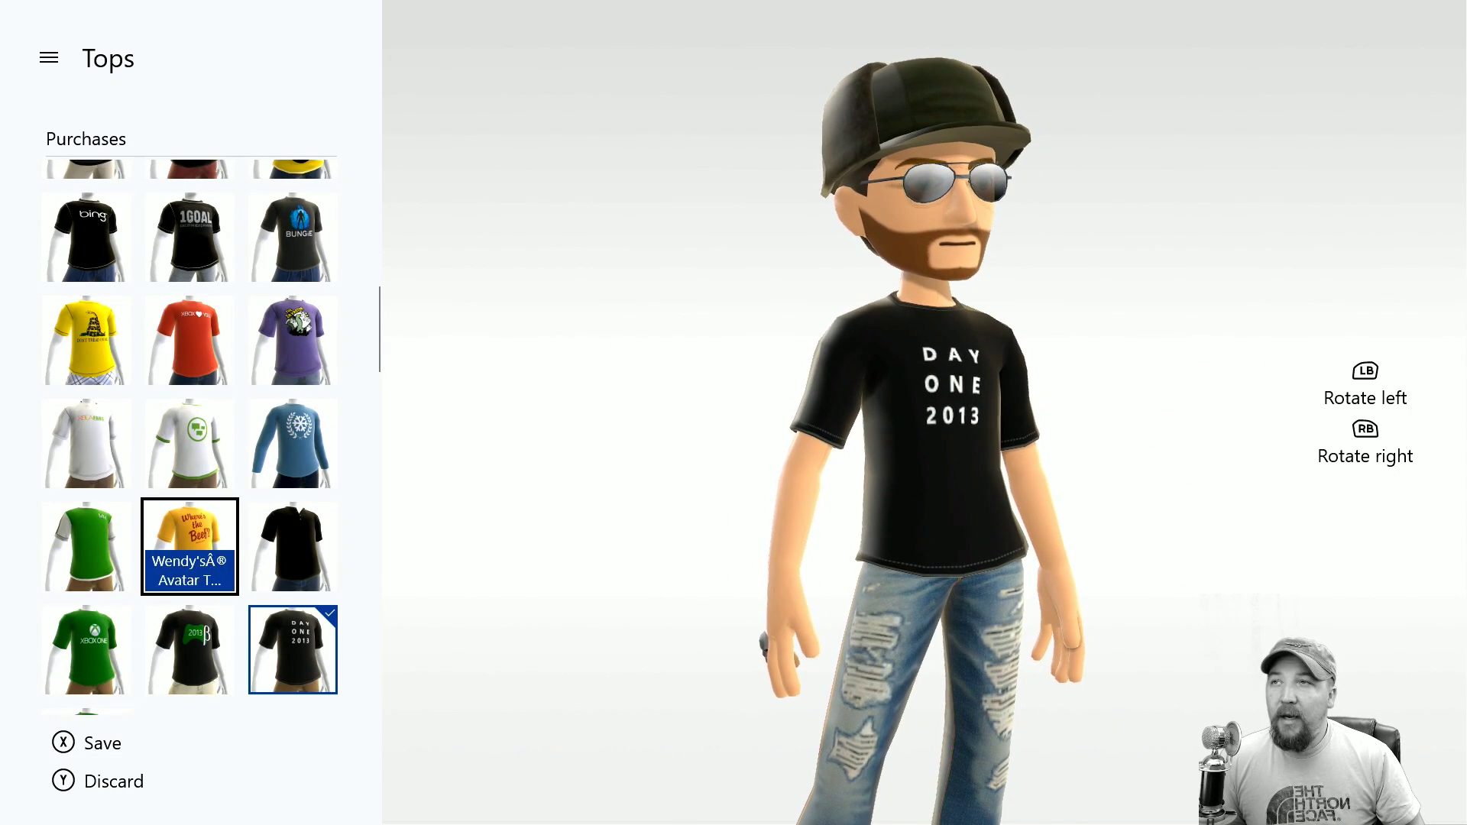
key(Up)
key(Up)
key(Up)
key(Up)
key(Up)
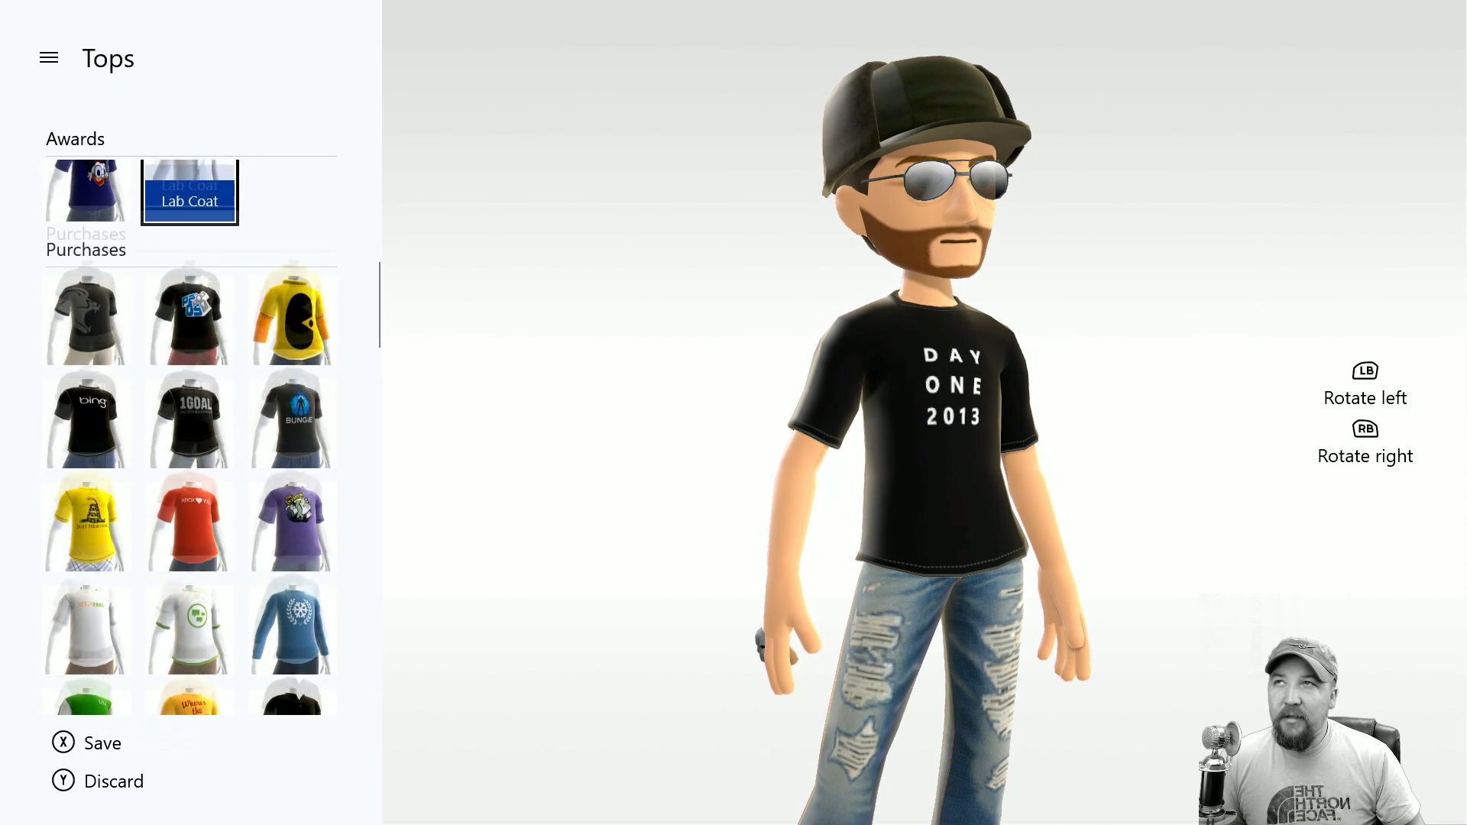
key(Down)
key(Down)
key(Down)
key(Down)
key(Down)
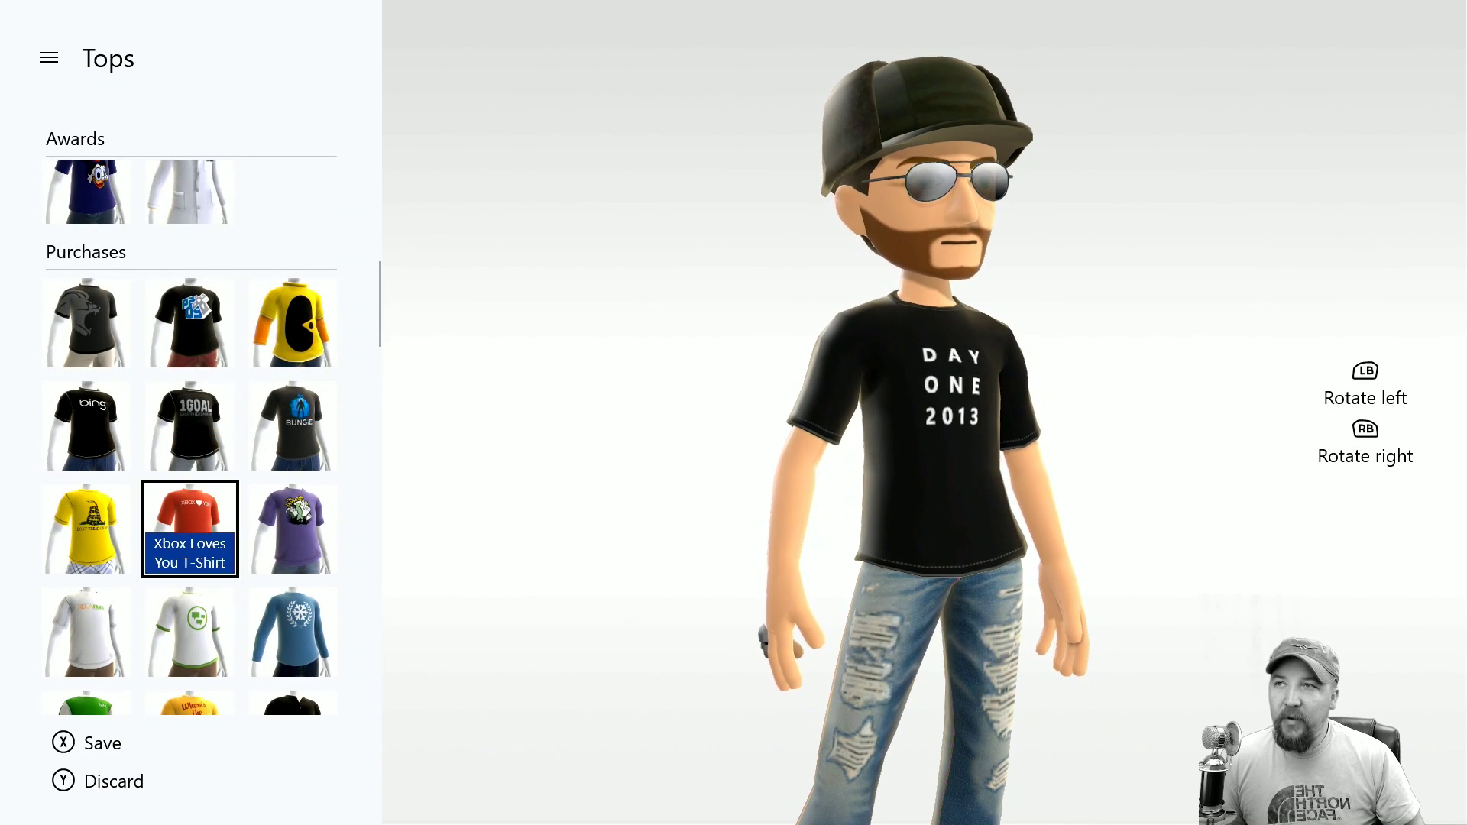
key(Up)
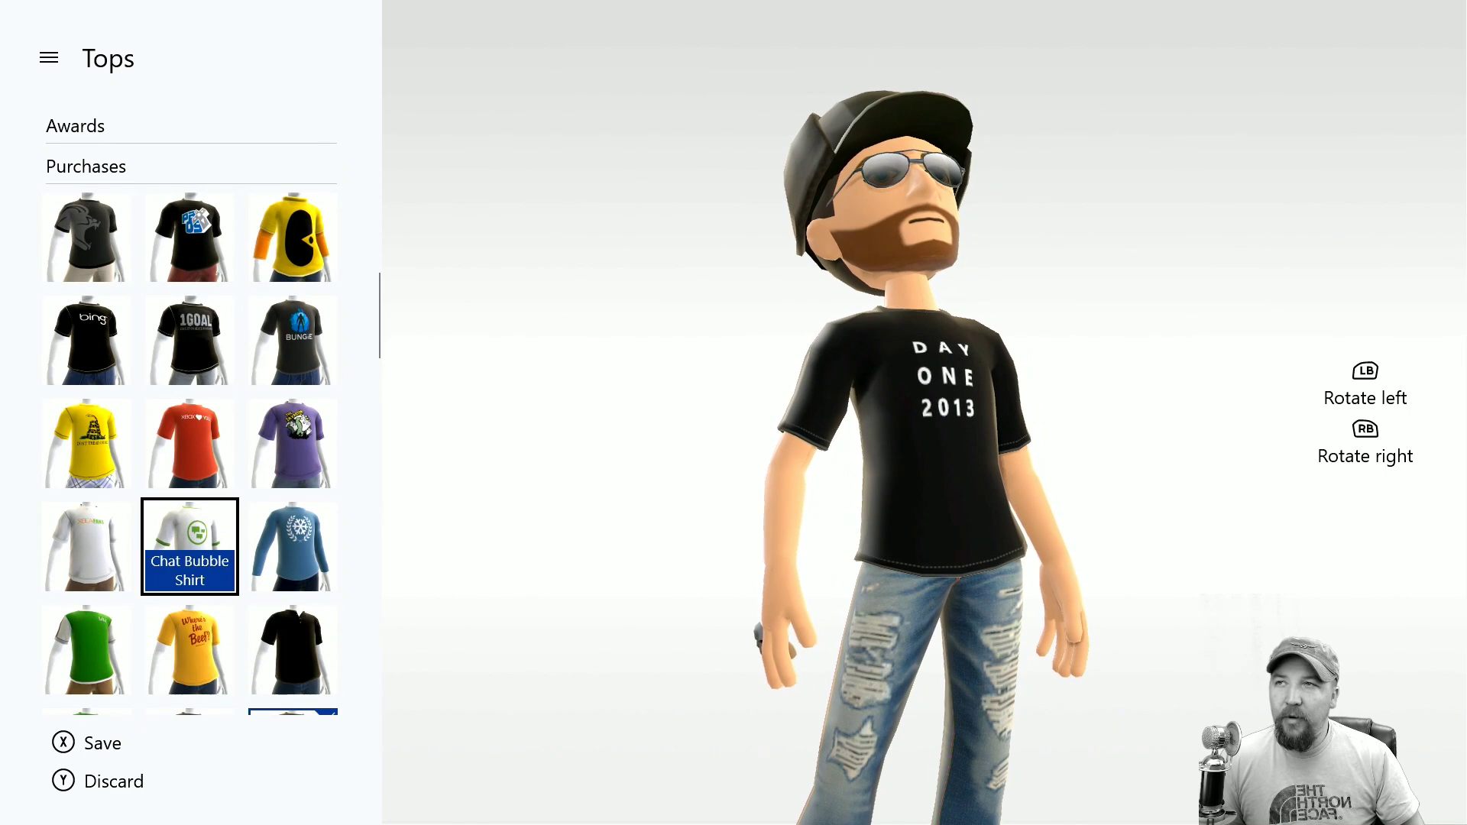
key(Down)
key(Down)
key(Up)
key(Up)
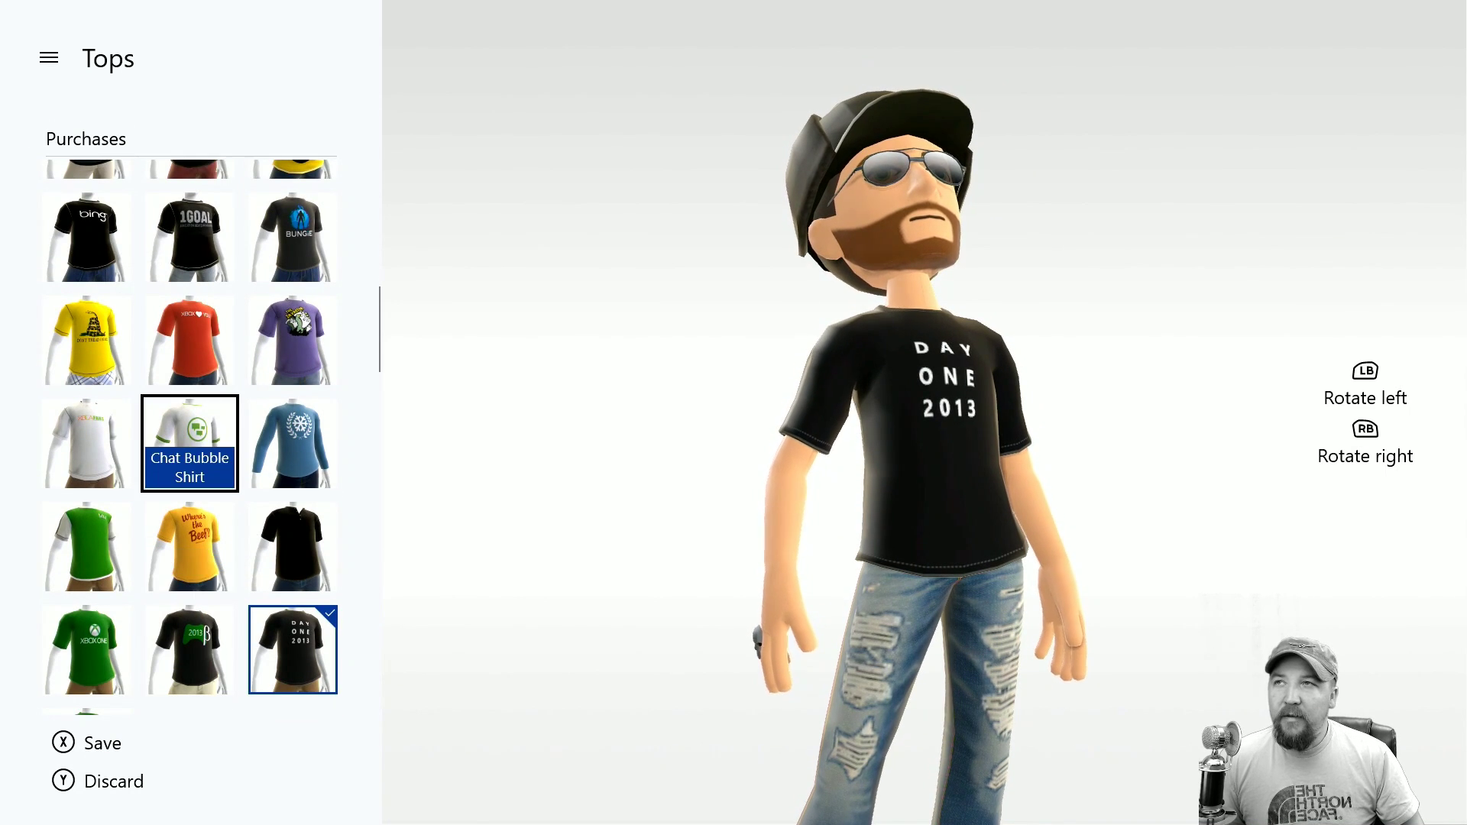
Step: Try the Ambassador Holiday Shirt and the XCA Holiday Shirt 2013 on the avatar
key(Return)
key(Right)
key(Return)
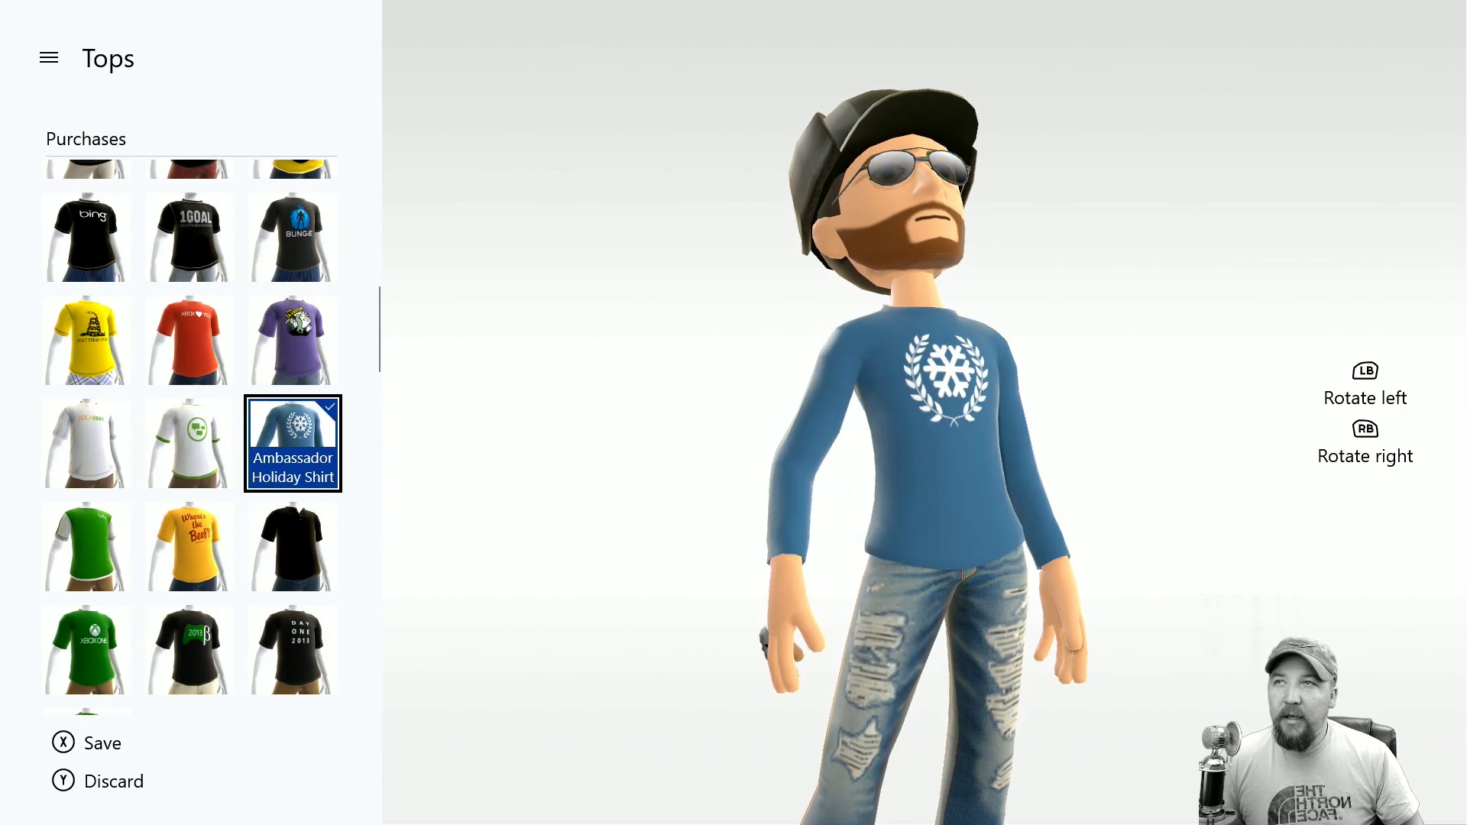
key(Down)
key(Down)
key(Down)
key(Return)
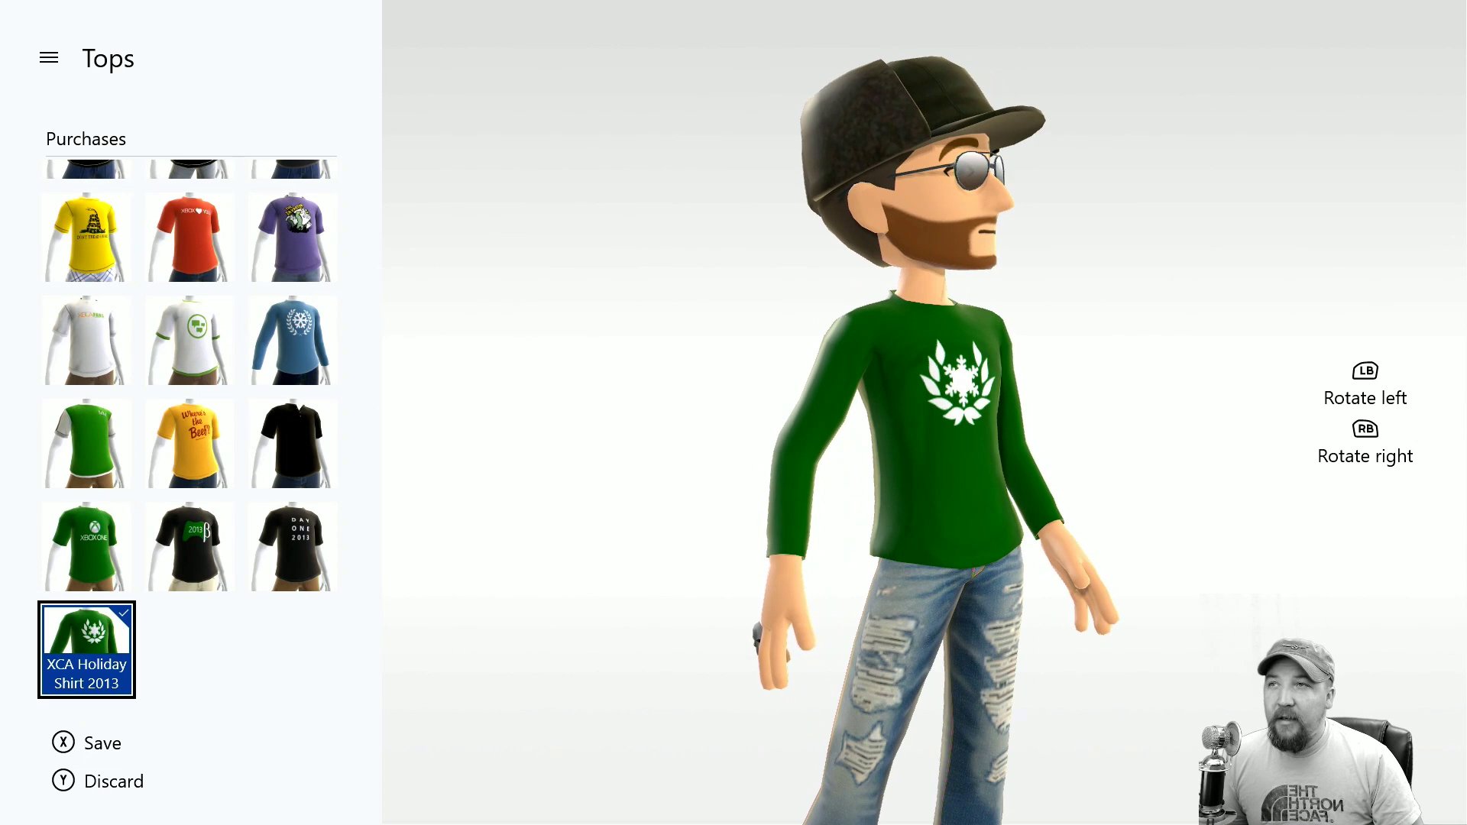
Step: Try the Xbox One Avatar t-shirt on the avatar
key(Up)
key(Right)
key(Return)
key(Left)
key(Return)
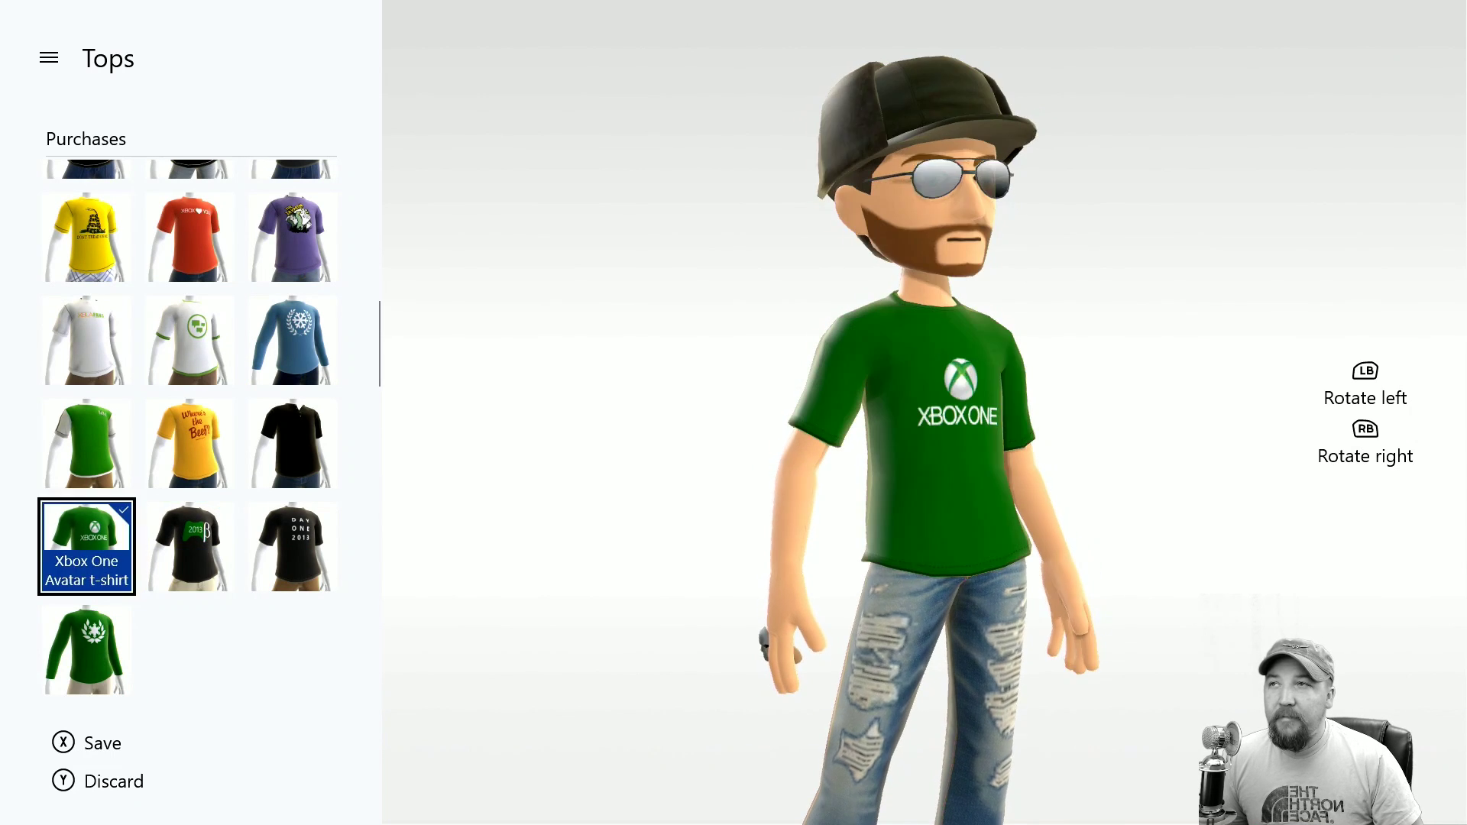
Step: Dress the avatar in the XCA Holiday Shirt 2013 and save the avatar
key(Down)
key(Return)
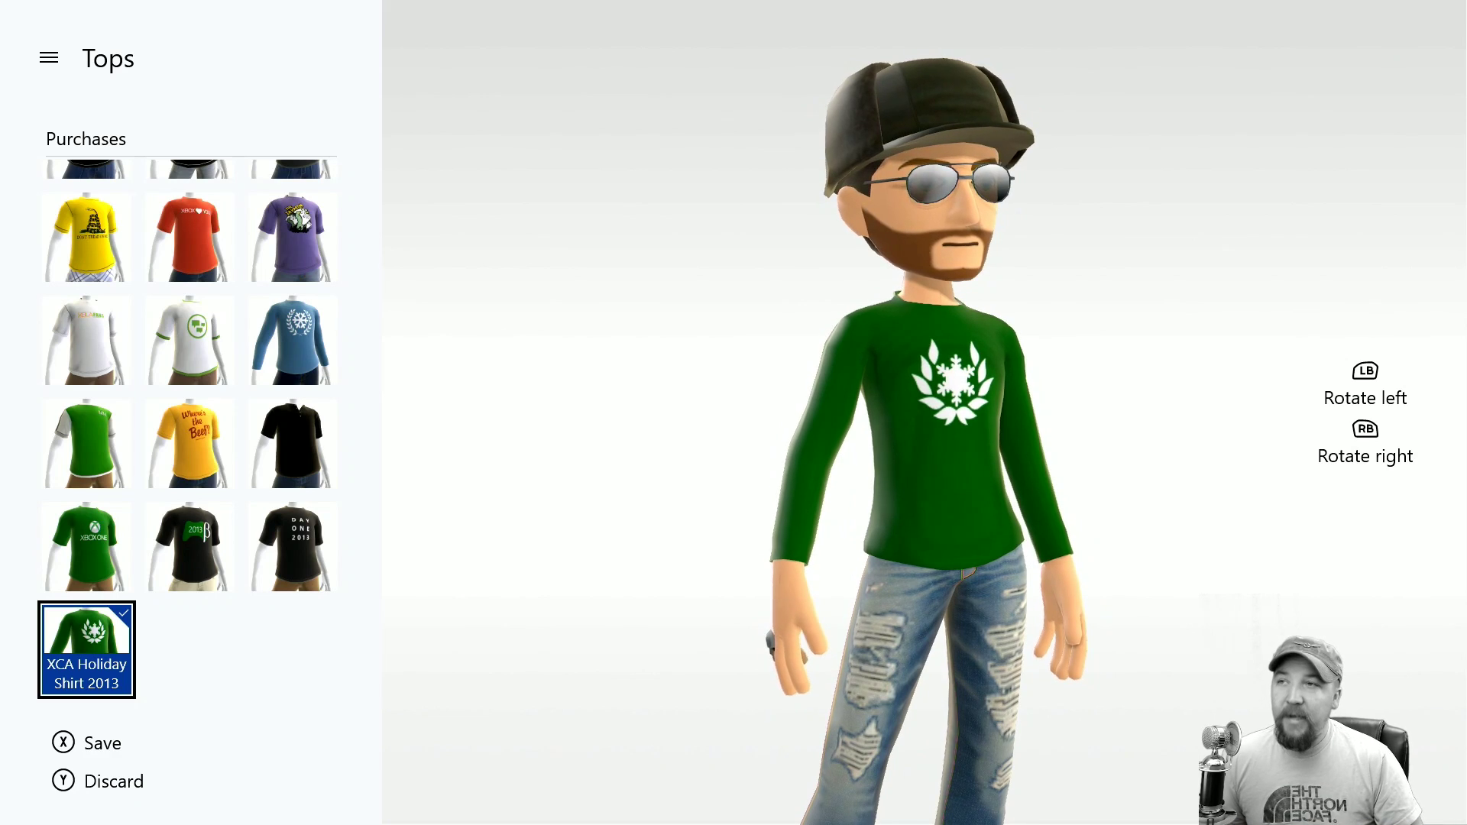
key(x)
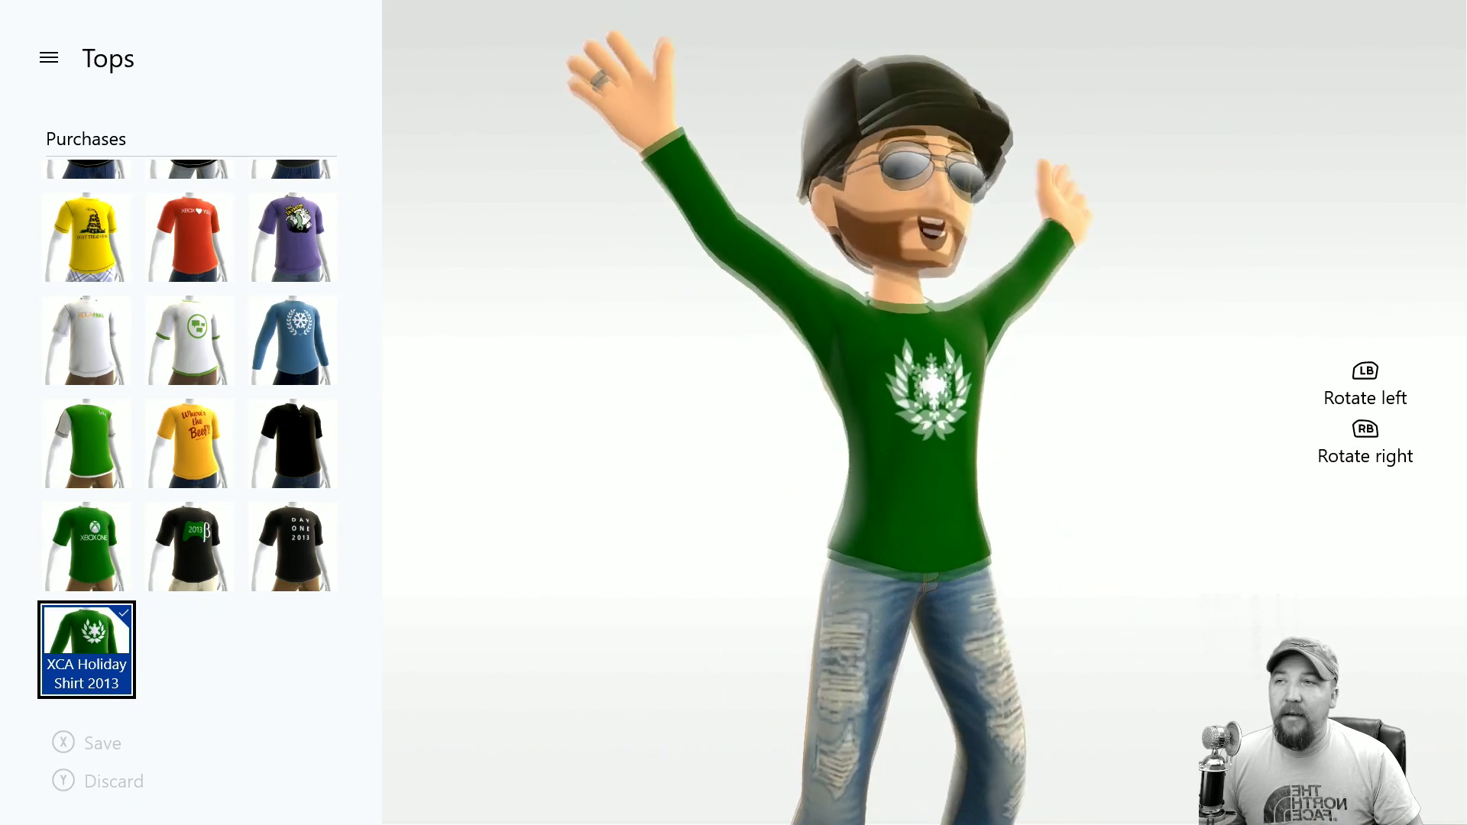
key(Up)
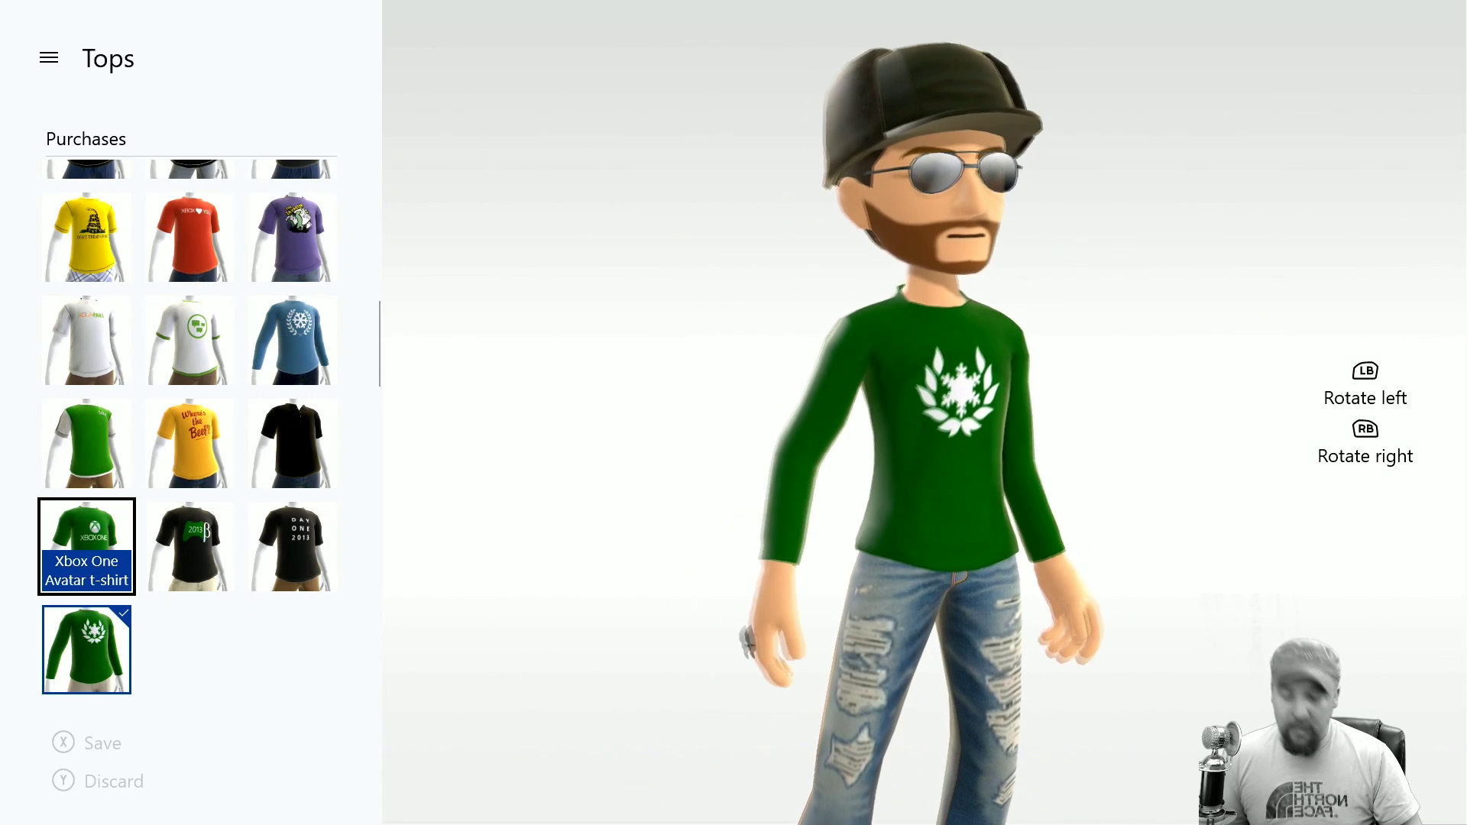
Step: Start taking an avatar photo and show the available backgrounds
key(Escape)
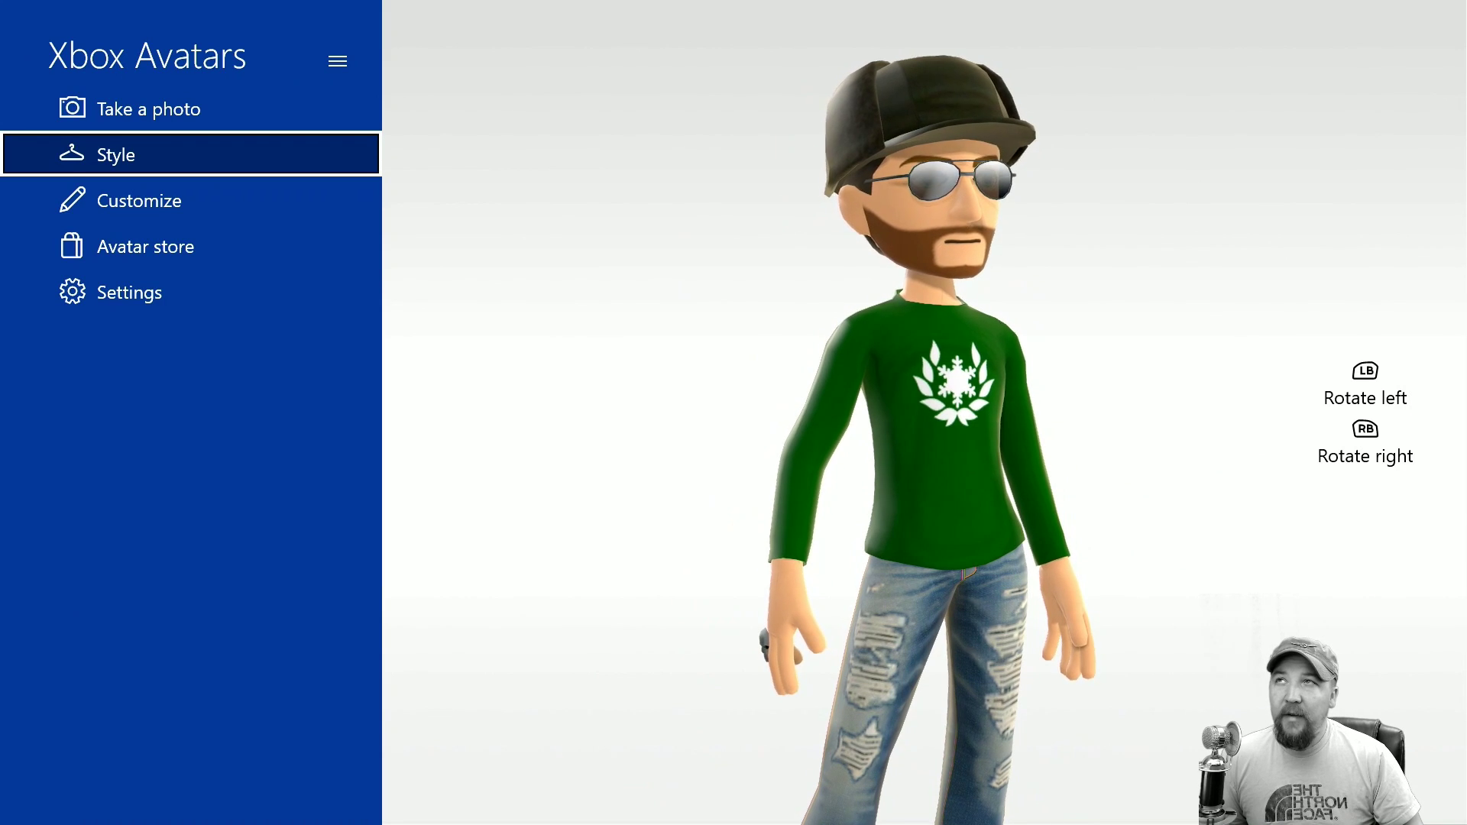
click(192, 108)
key(Return)
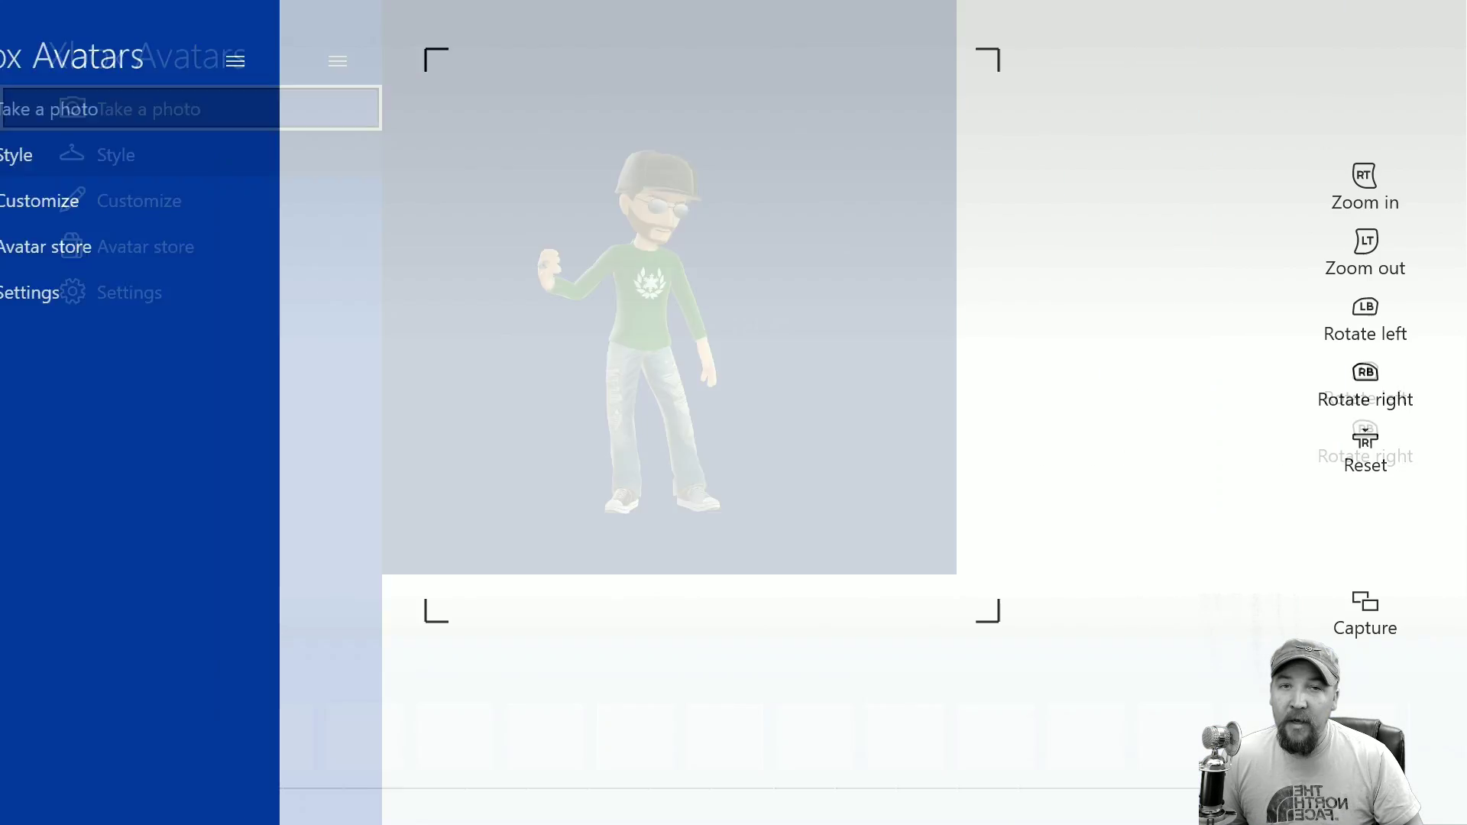
key(Right)
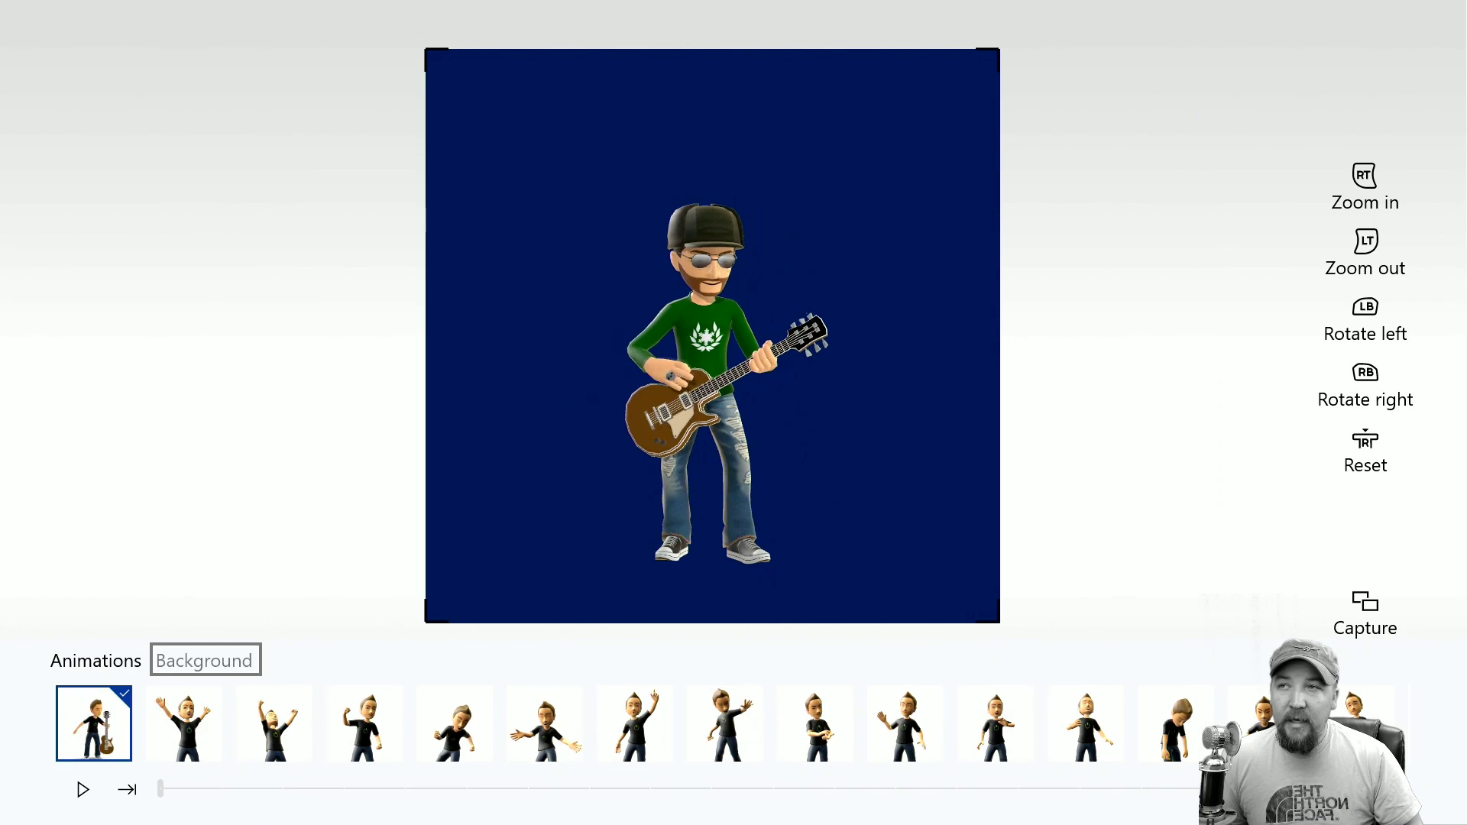
key(Down)
key(Up)
key(Return)
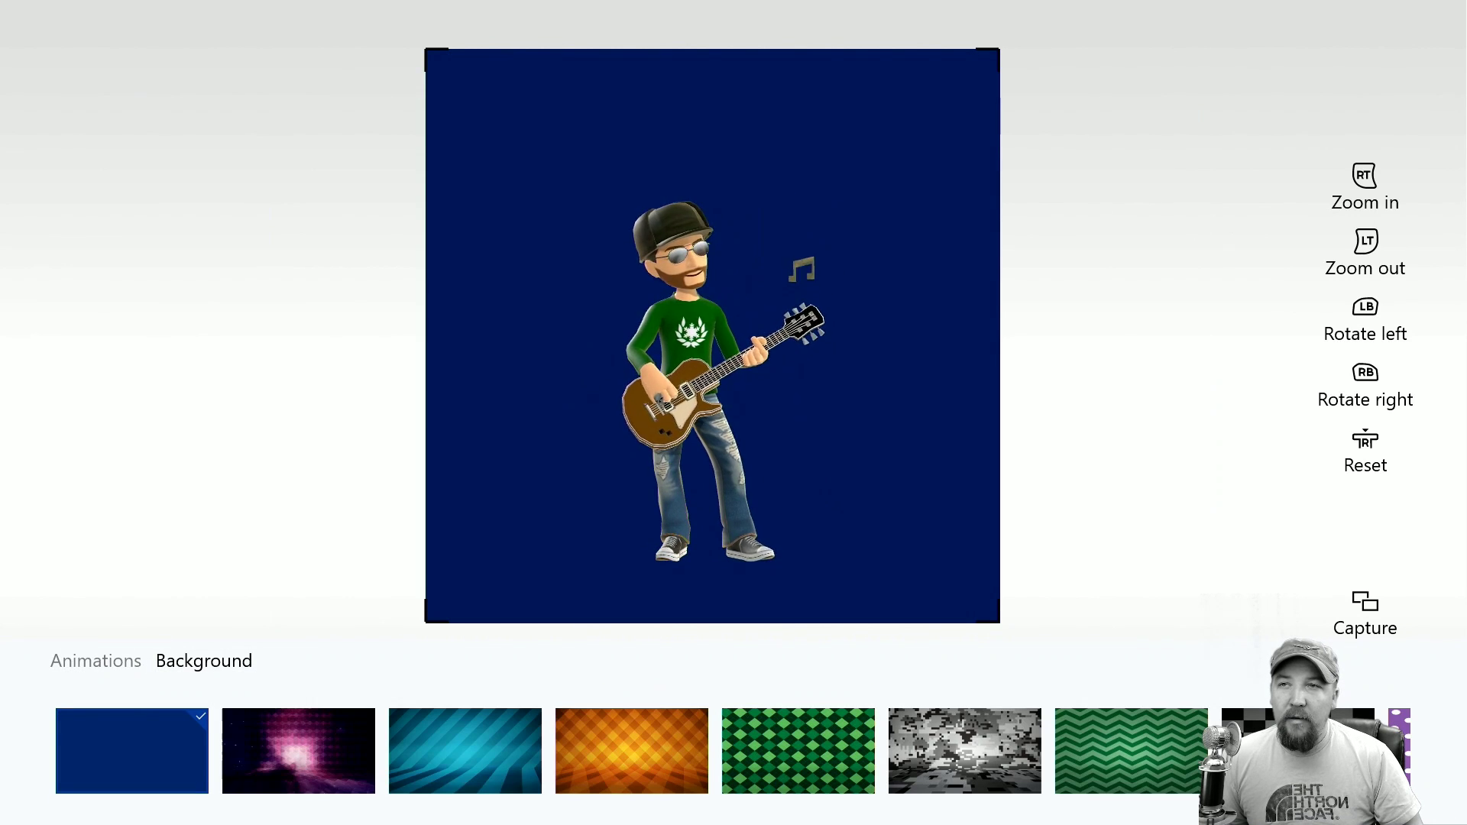
Step: Try the blue striped background behind the avatar
key(Down)
key(Right)
key(Right)
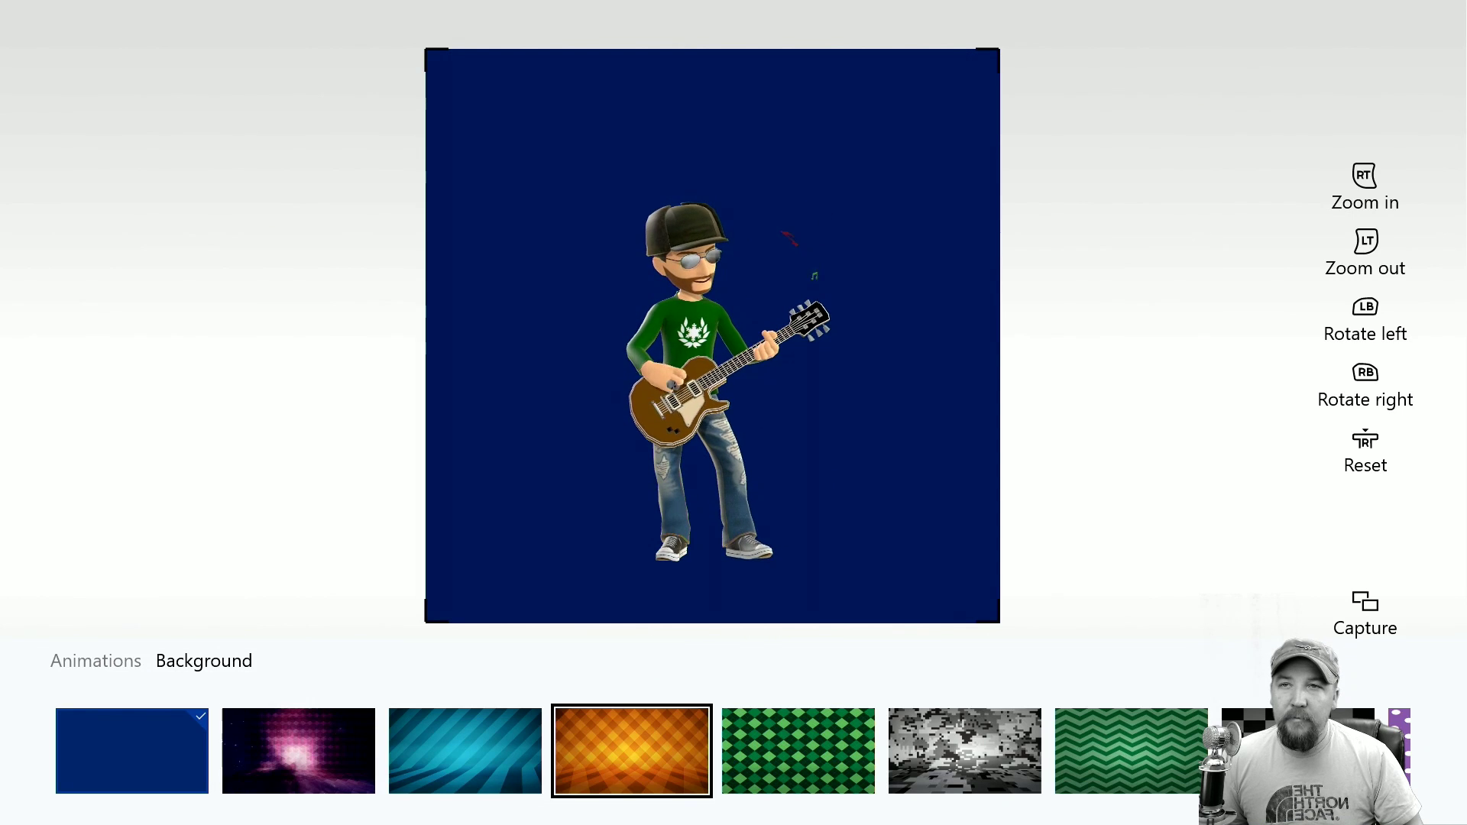
key(Left)
key(Return)
Step: Set the green argyle pattern as the photo's background
key(Right)
key(Right)
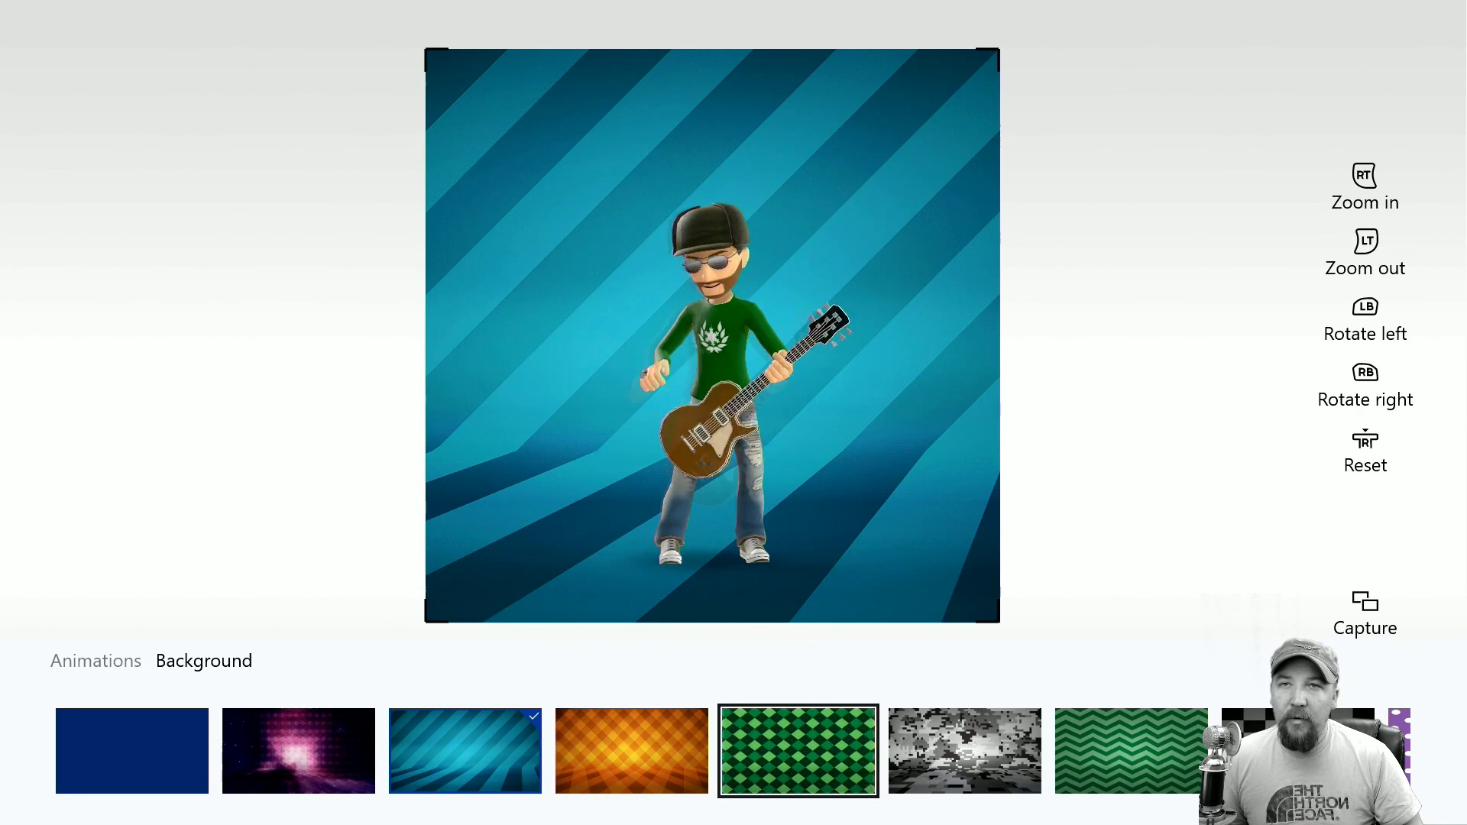
key(Return)
key(Right)
key(Left)
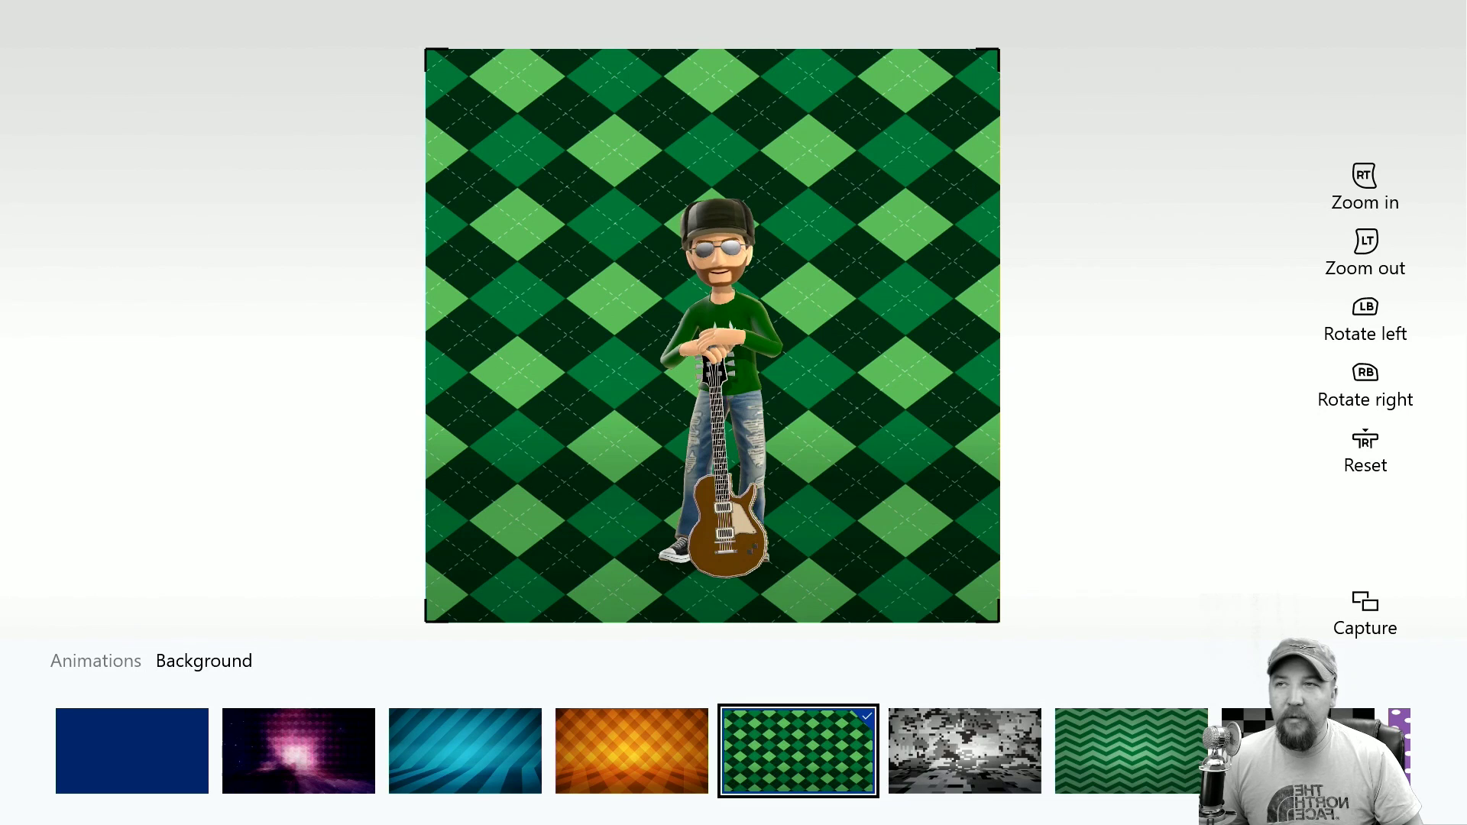
Step: Choose the animation with both arms spread wide as the avatar's pose for the photo
key(Escape)
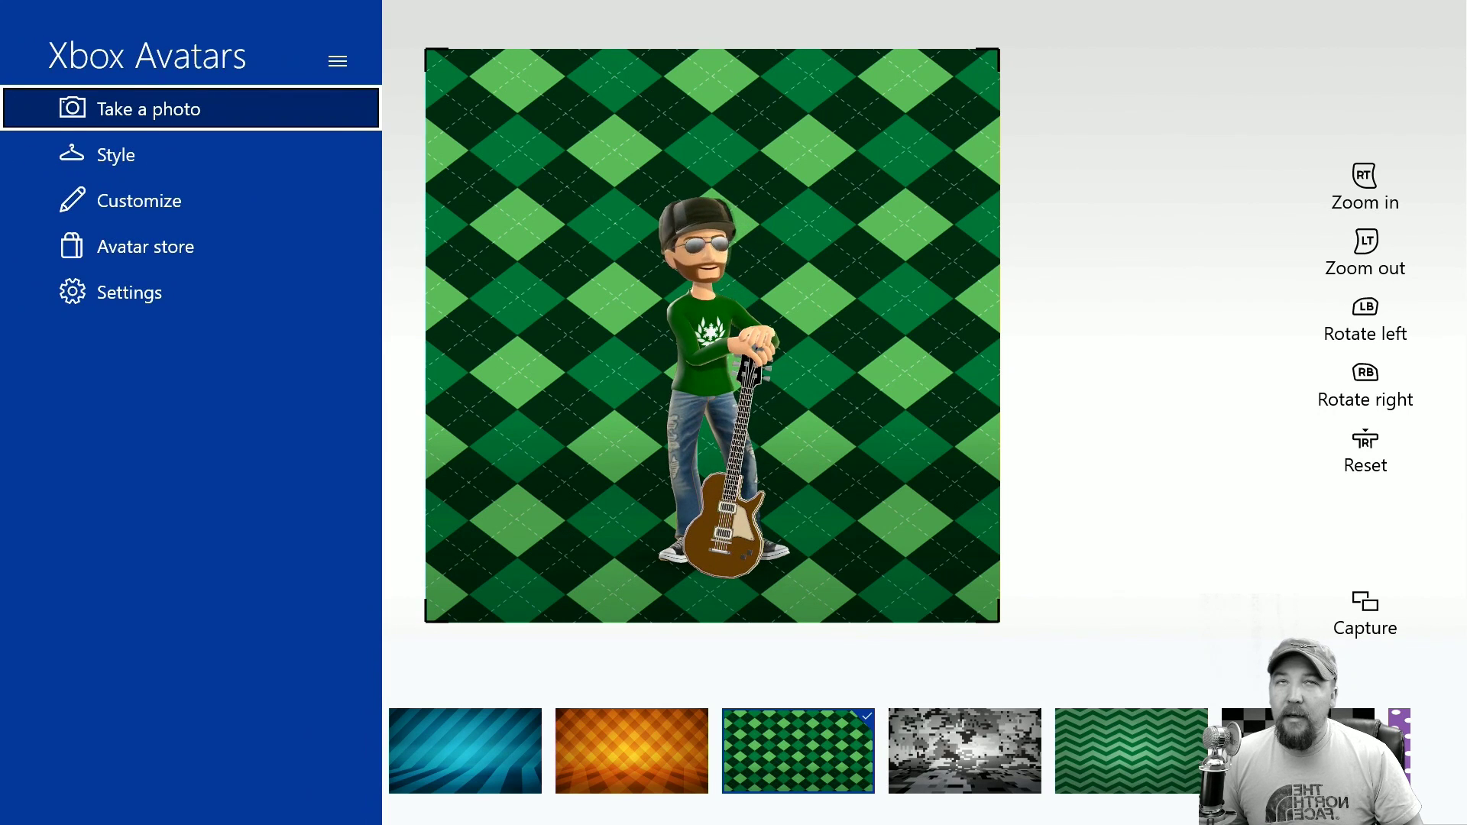
key(Right)
key(Up)
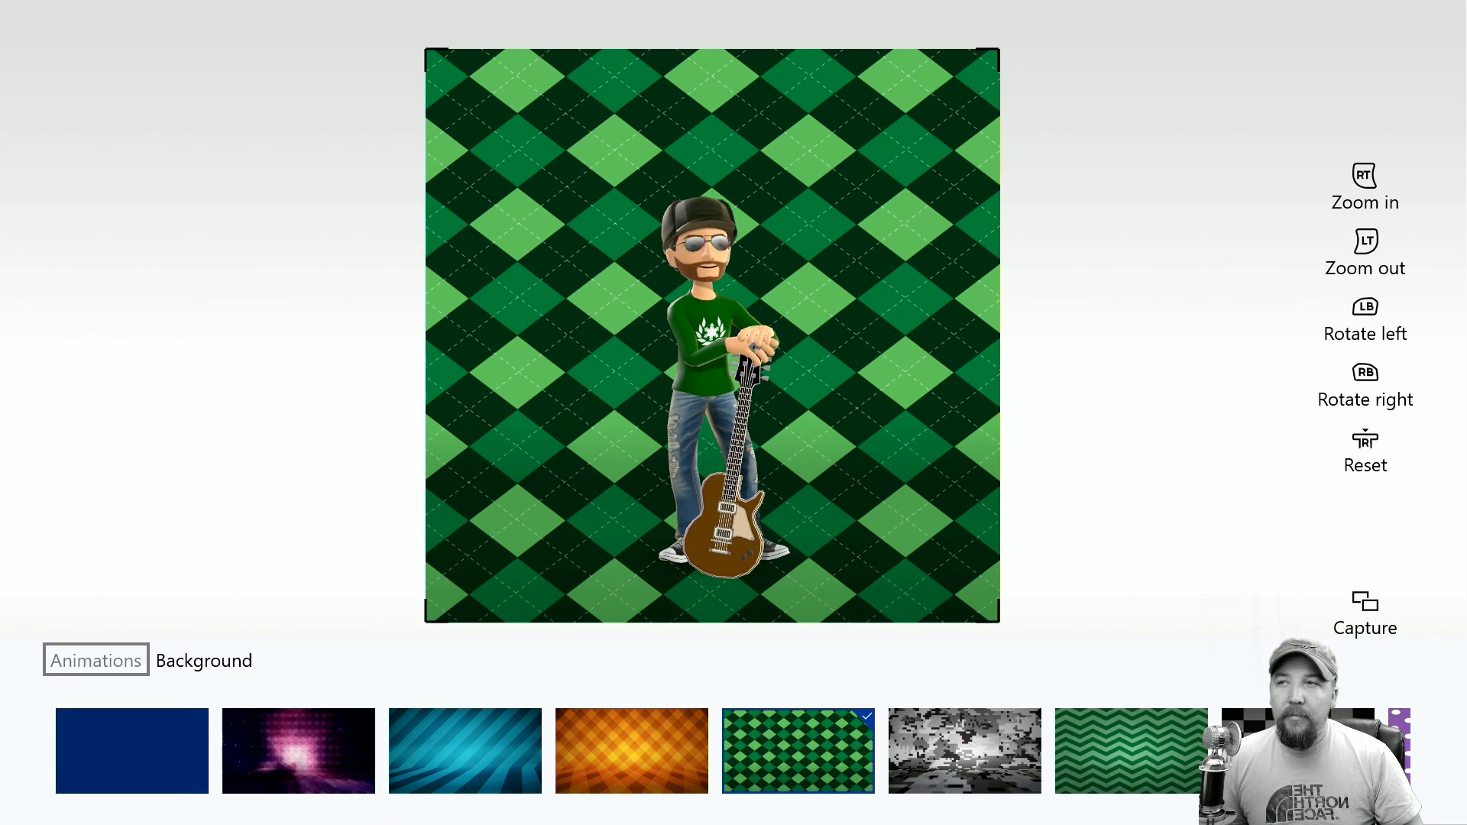
key(Down)
key(Right)
key(Return)
key(Down)
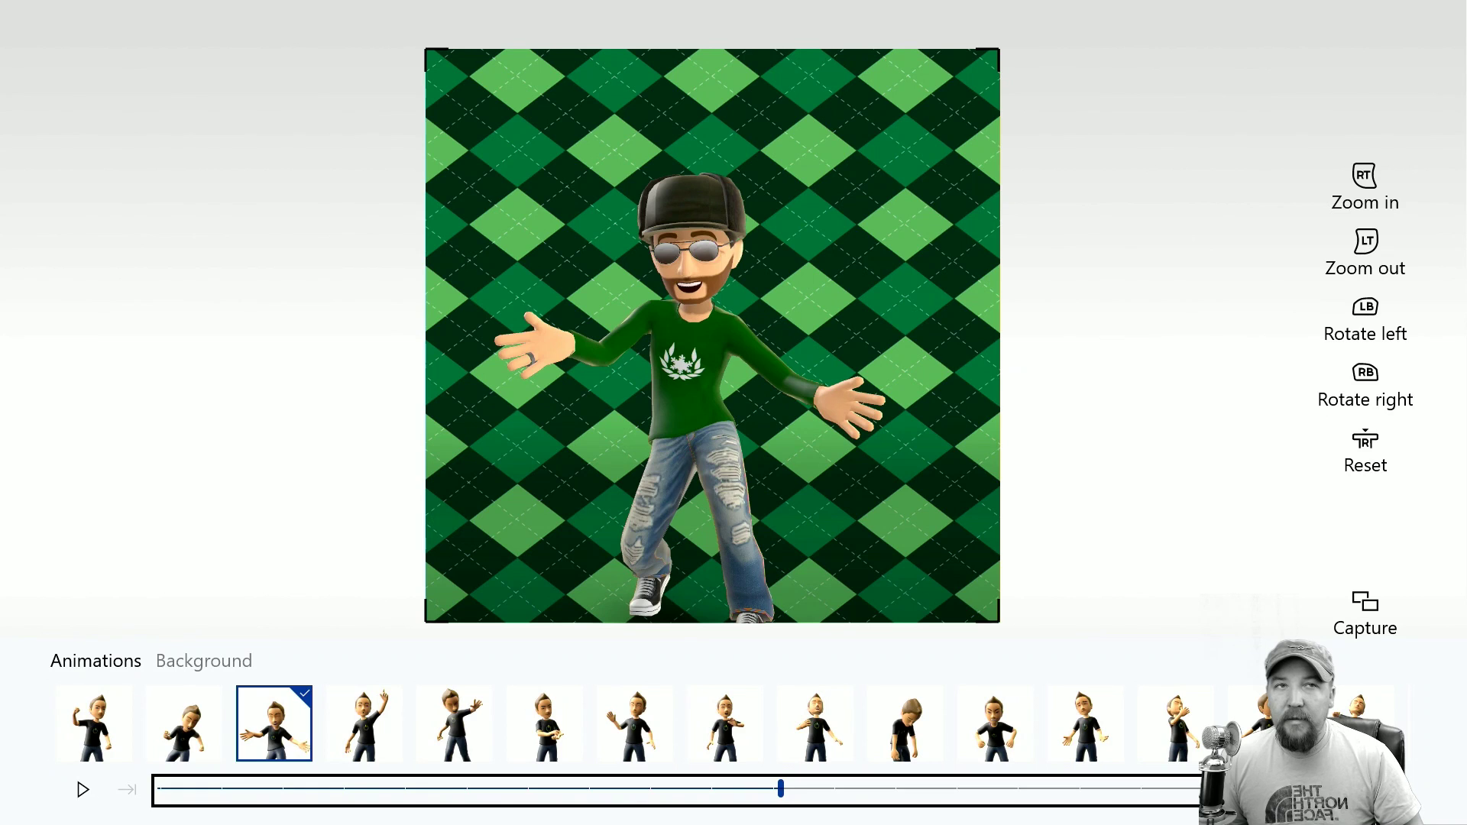
Step: Capture the avatar photo, save it as the gamerpic and return to the profile customization
key(c)
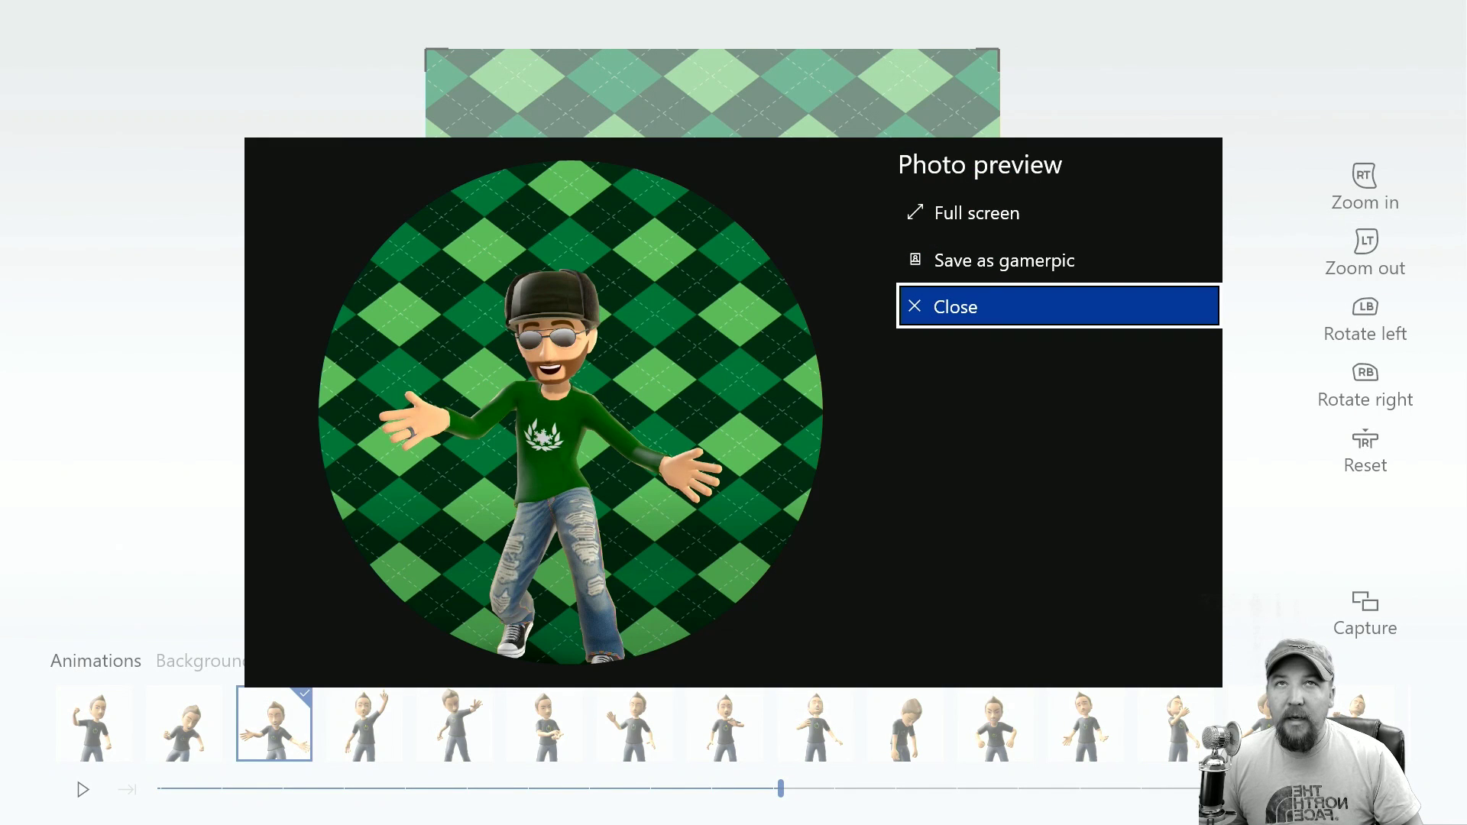
key(Up)
key(Return)
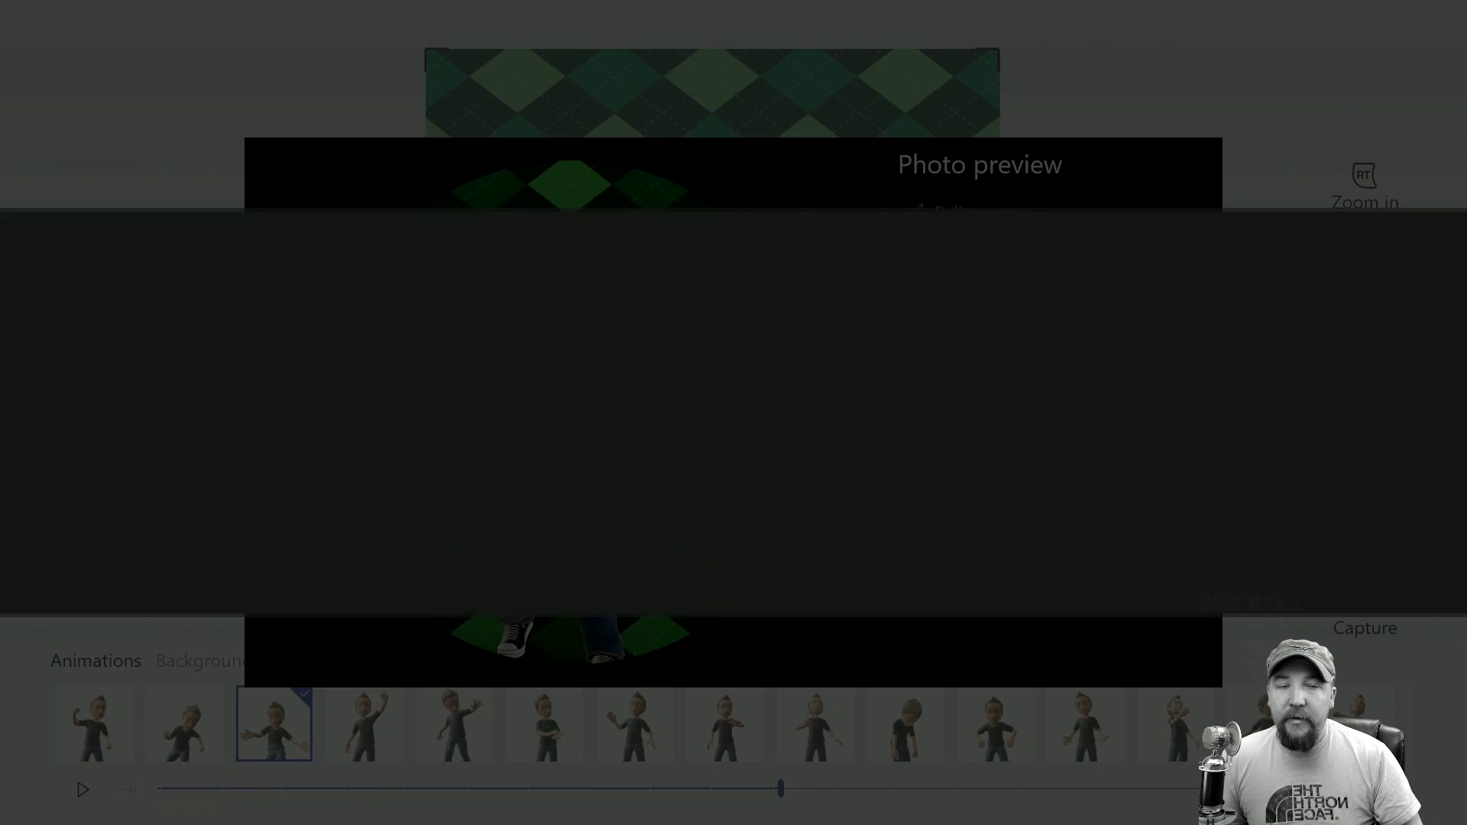
key(Return)
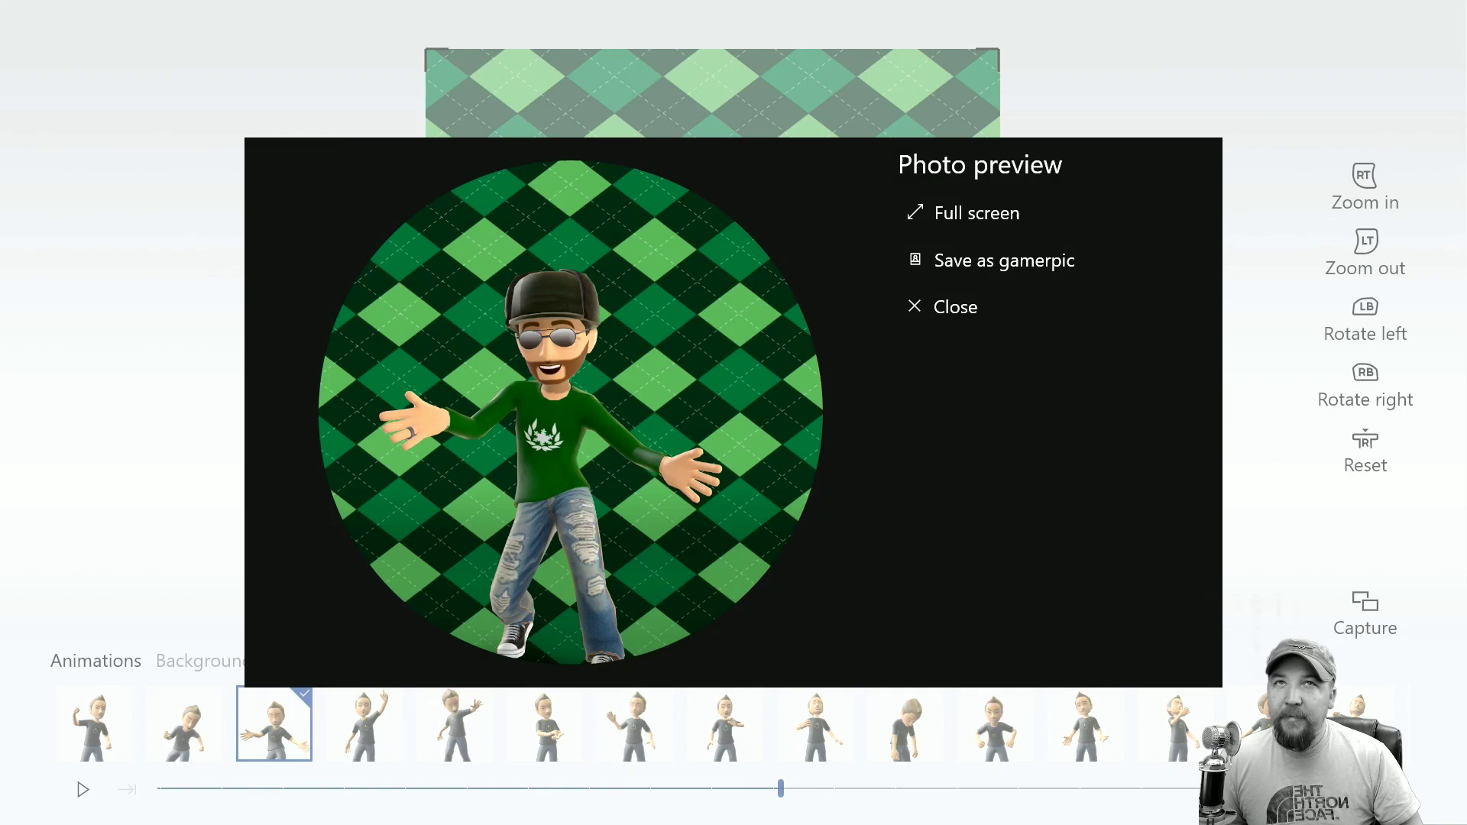
key(Escape)
key(Escape)
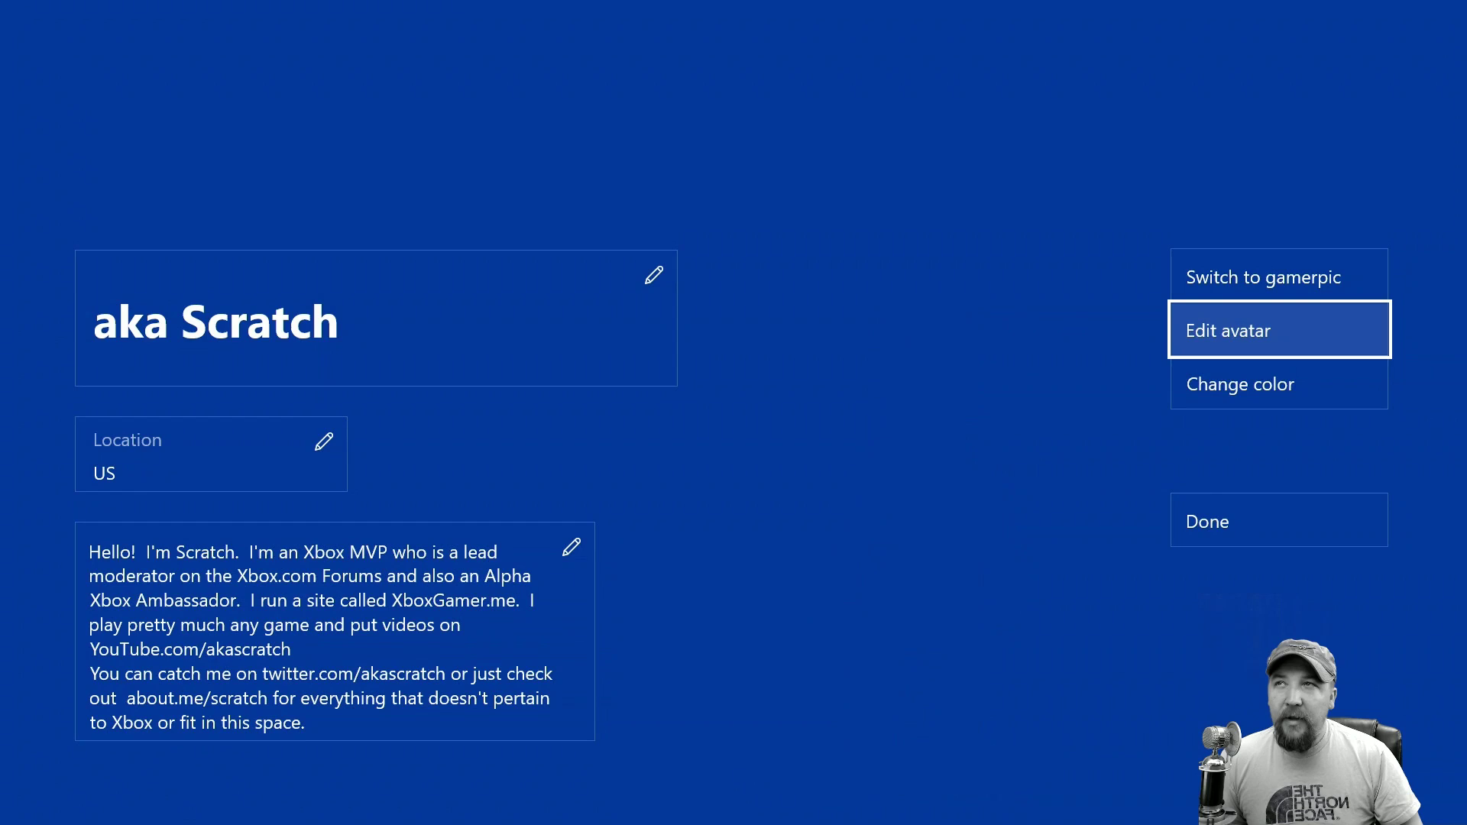
Step: Reopen the avatar editor, look over its Customize and Avatar store options, and view the Settings page for creating a new avatar
key(Return)
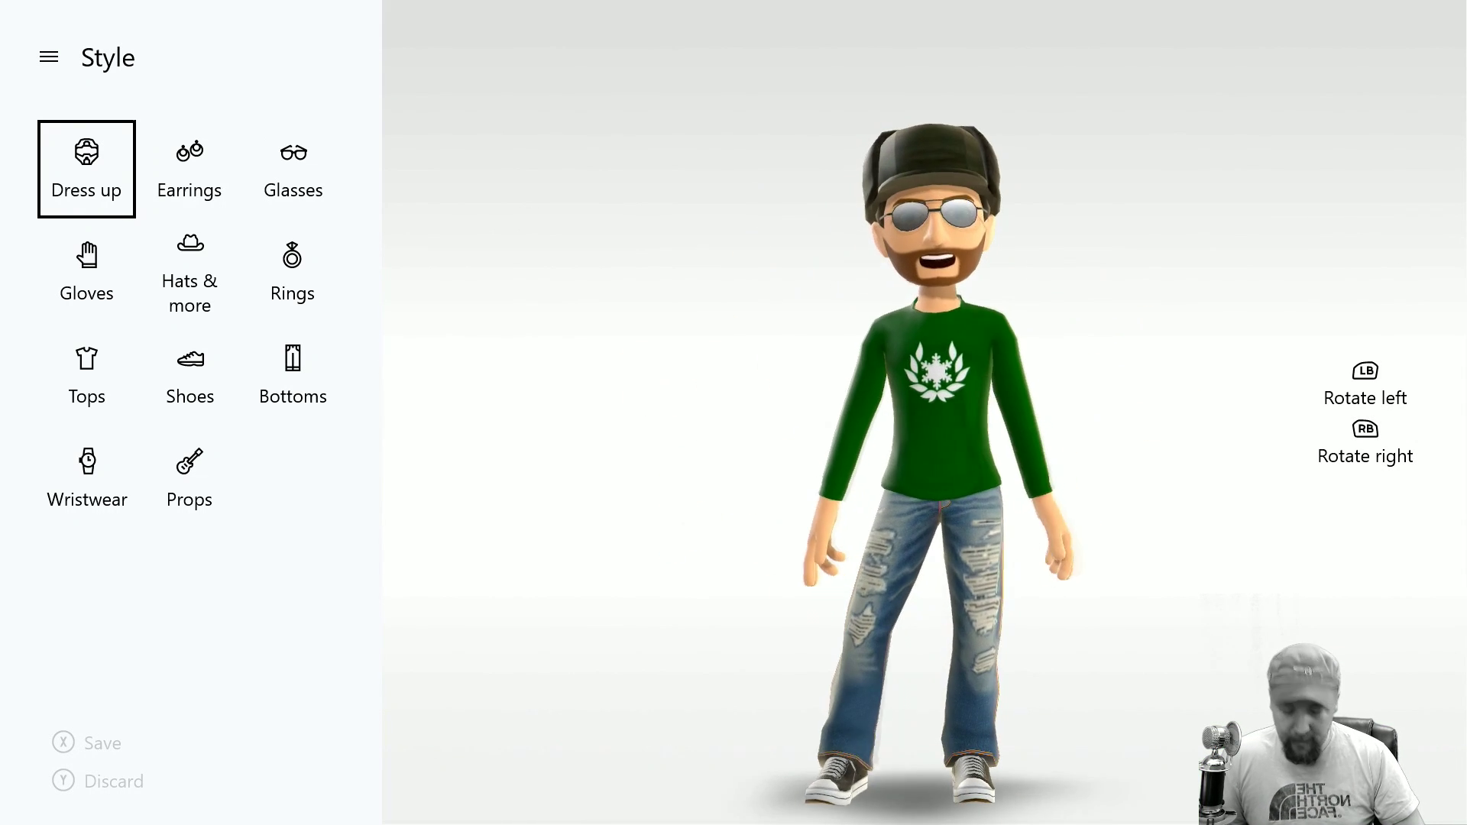
key(Left)
key(Down)
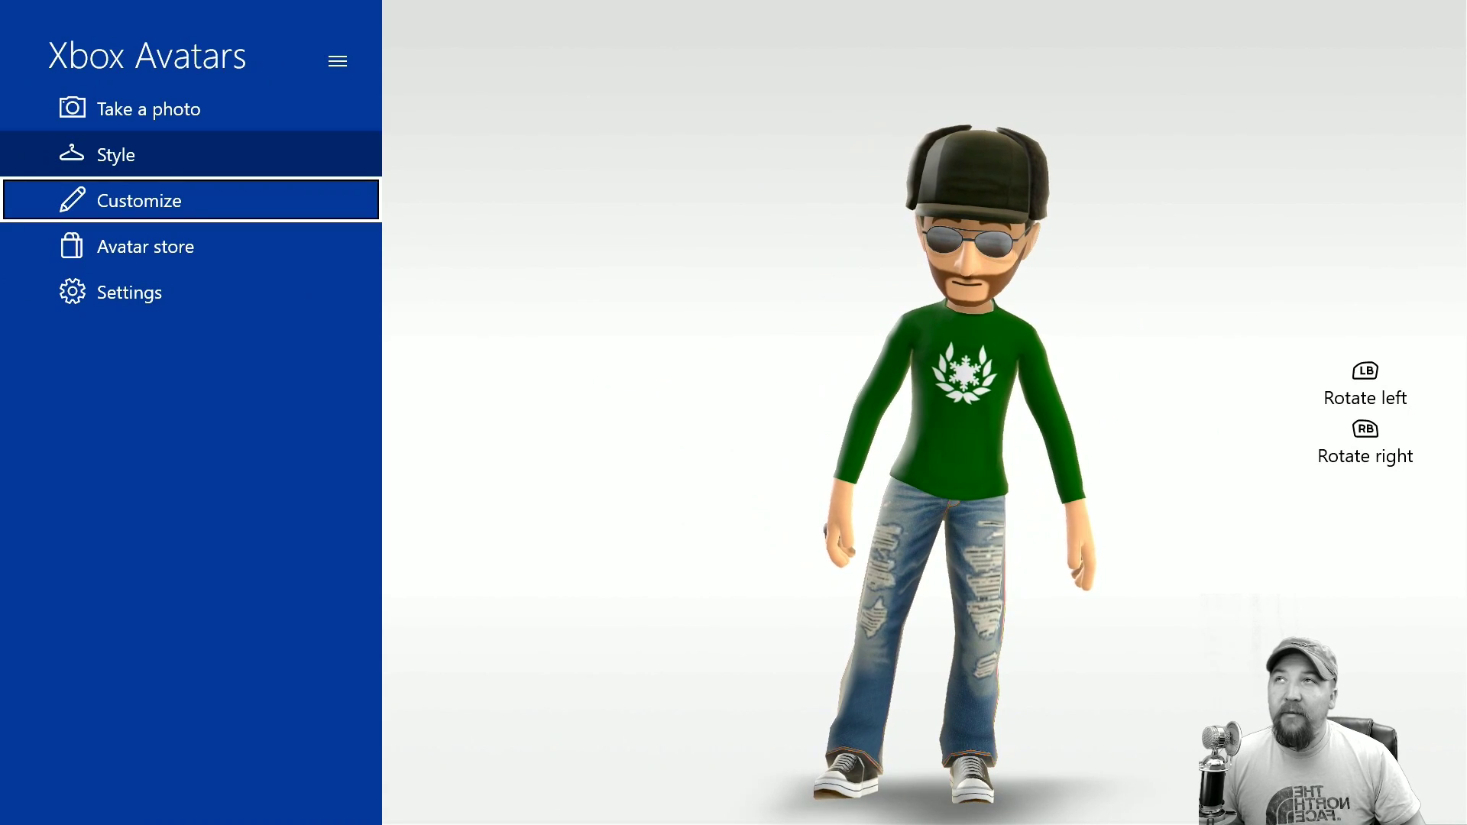
key(Up)
key(Down)
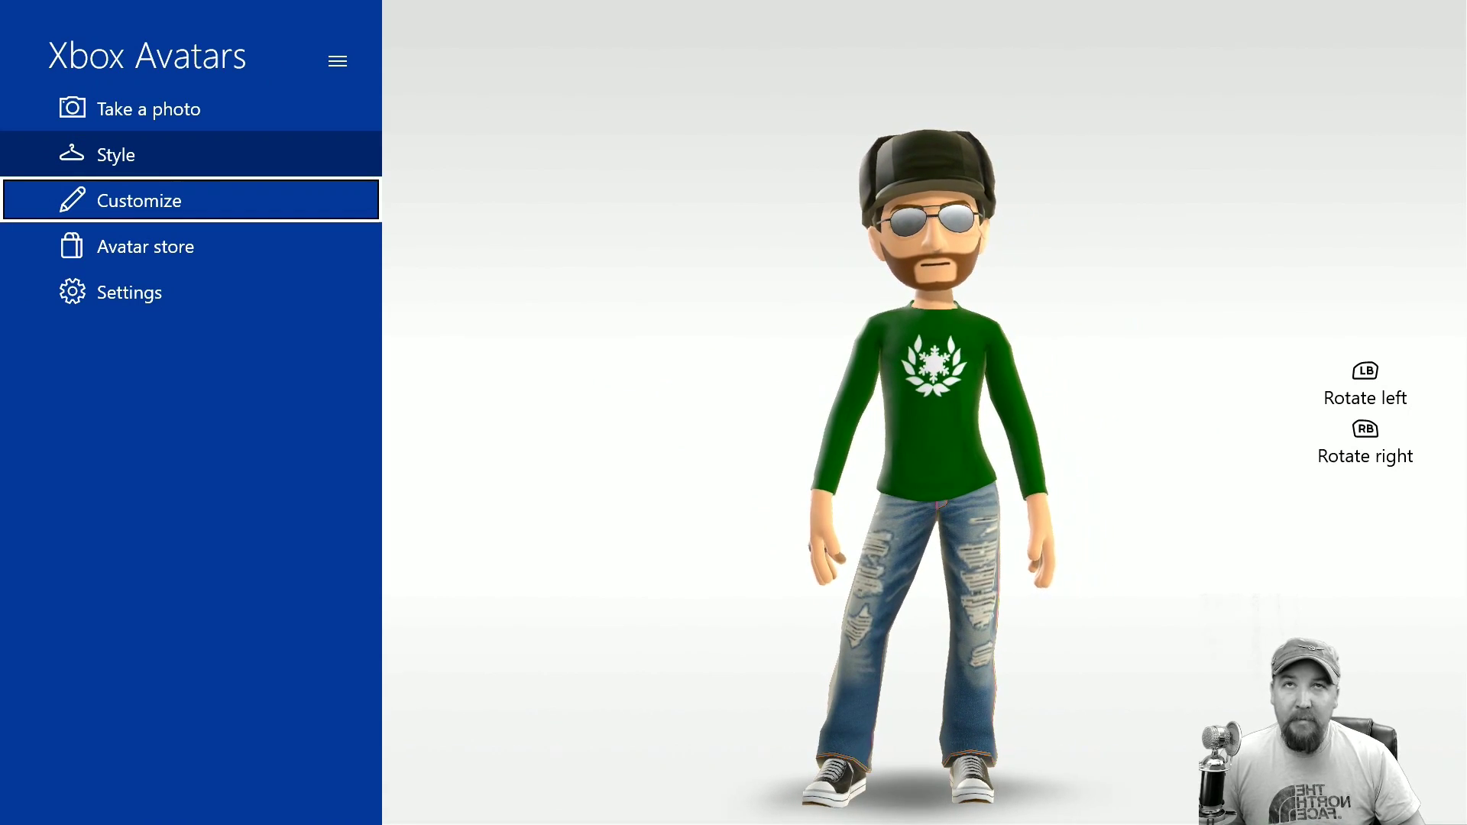
key(Down)
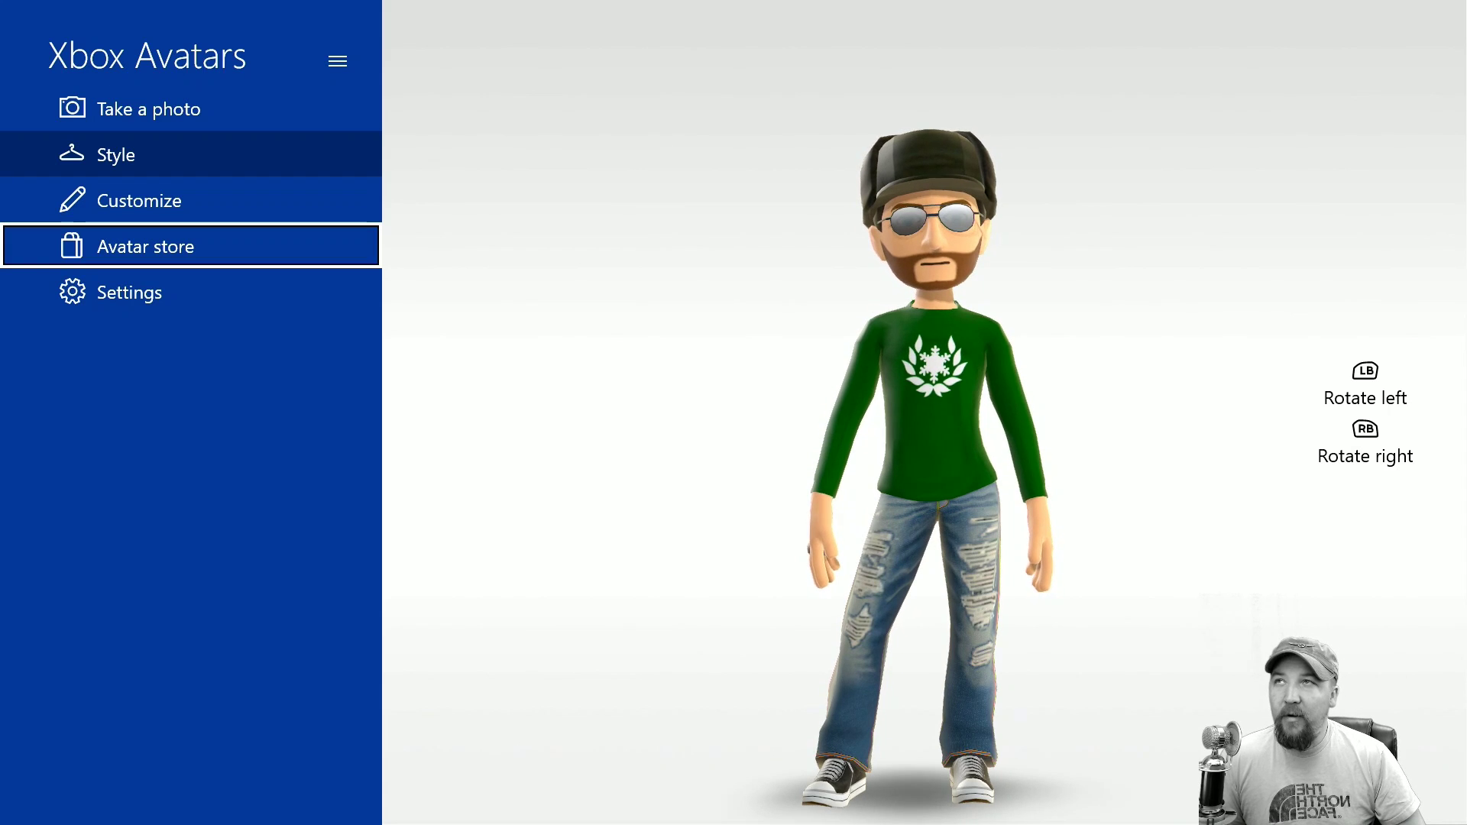
key(Down)
key(Return)
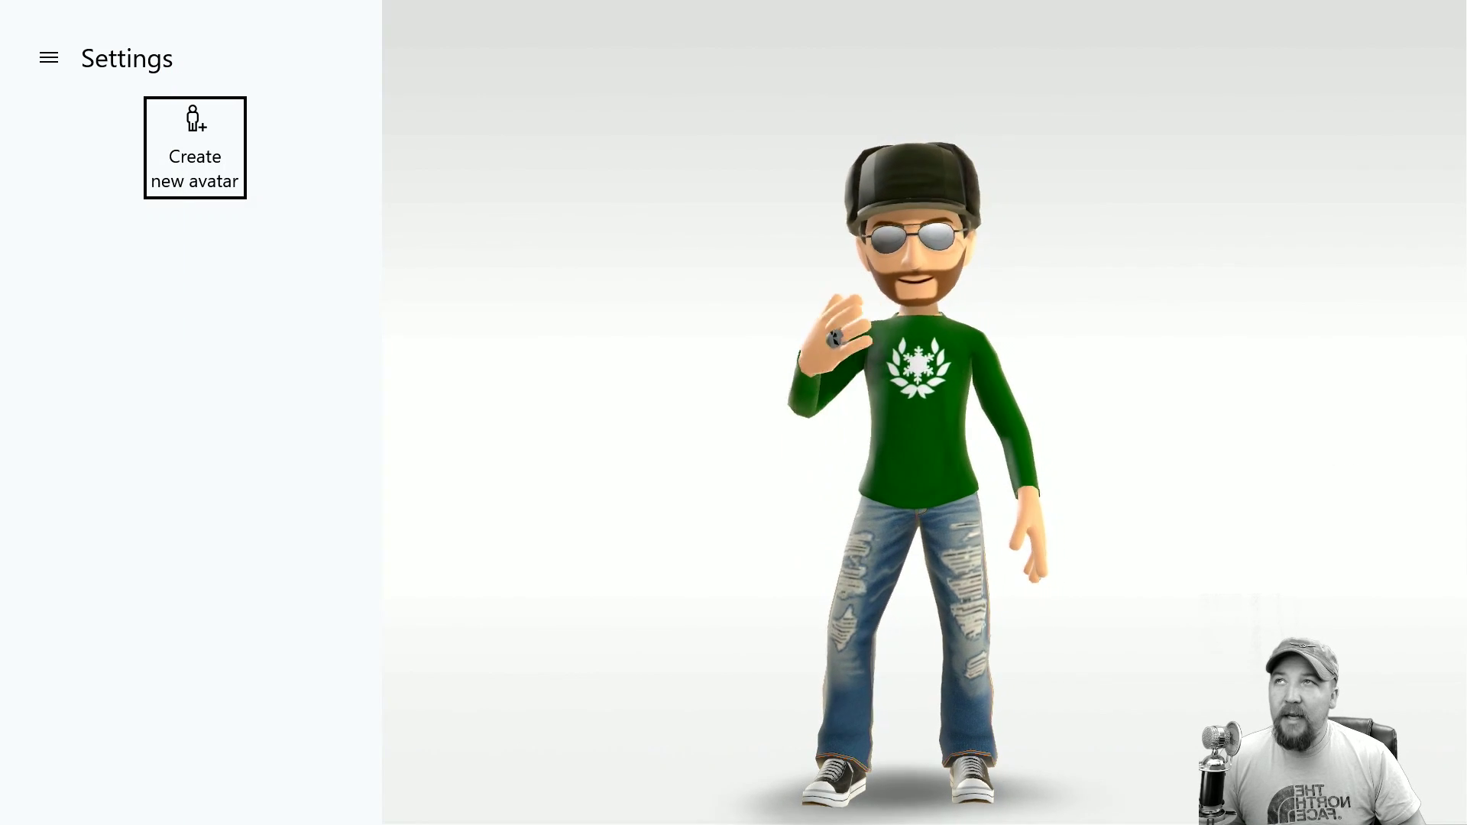
key(Escape)
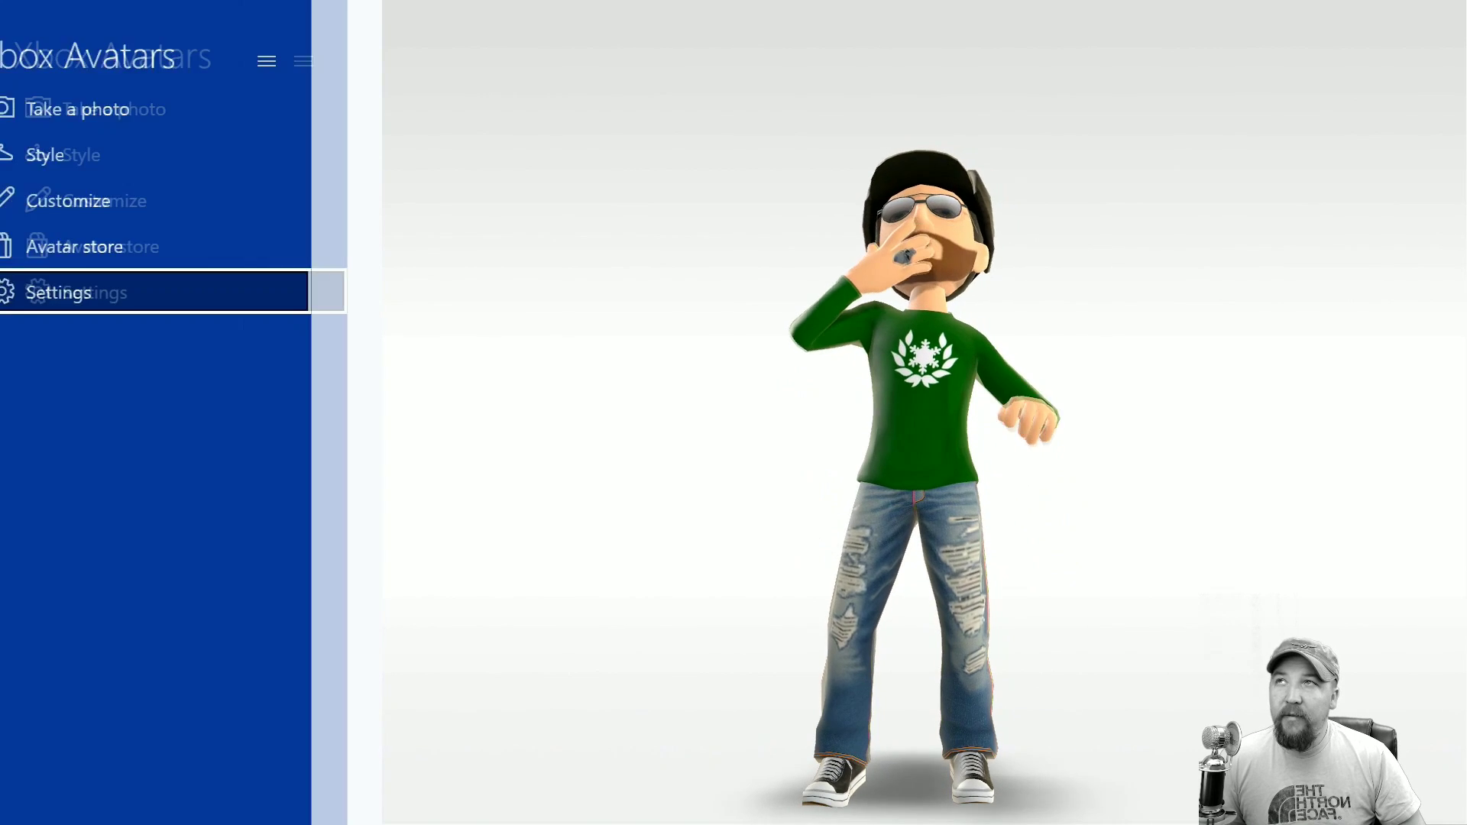